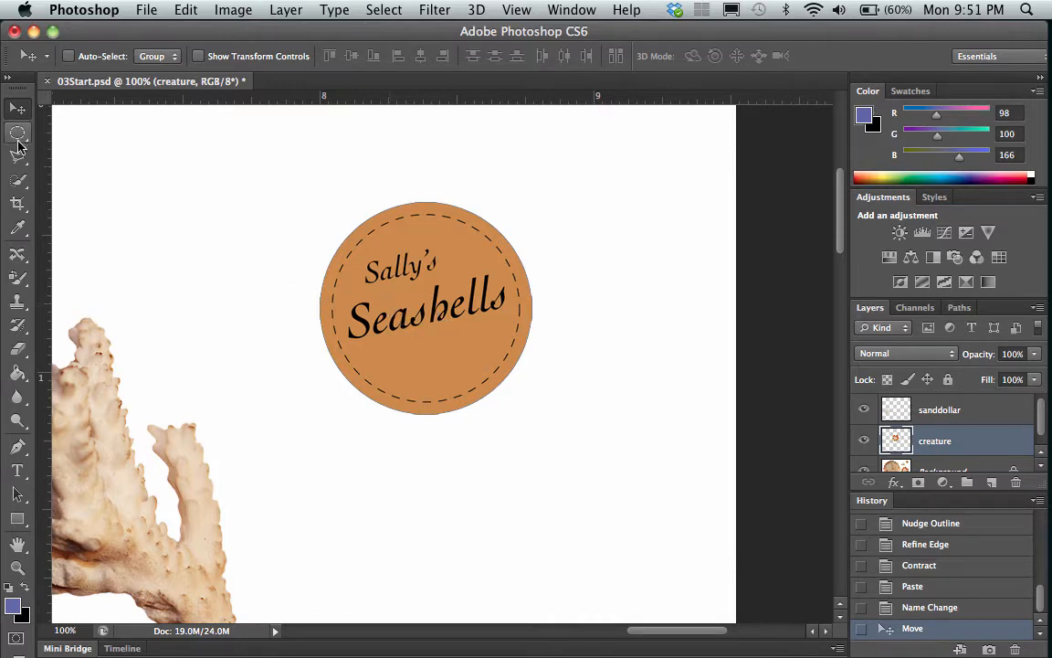
Draw a circular marquee selection about 0.77 in wide around the orange Sally's Seashells logo, starting from its center.
{"action": "left_click", "coordinate": [17, 132]}
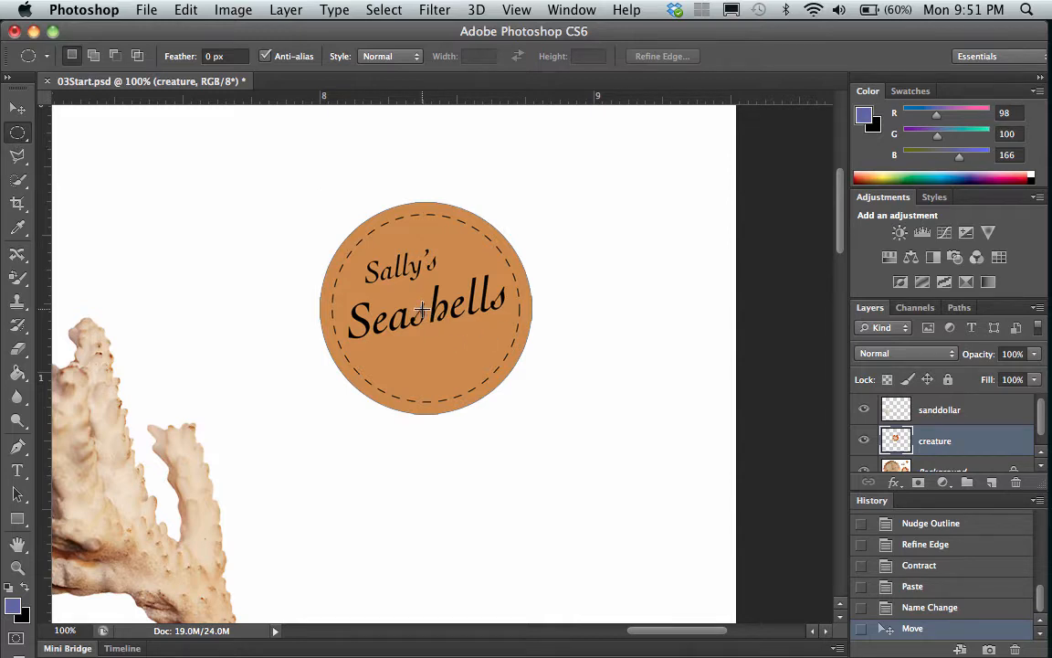
{"action": "left_click_drag", "start_coordinate": [422, 309], "coordinate": [399, 271]}
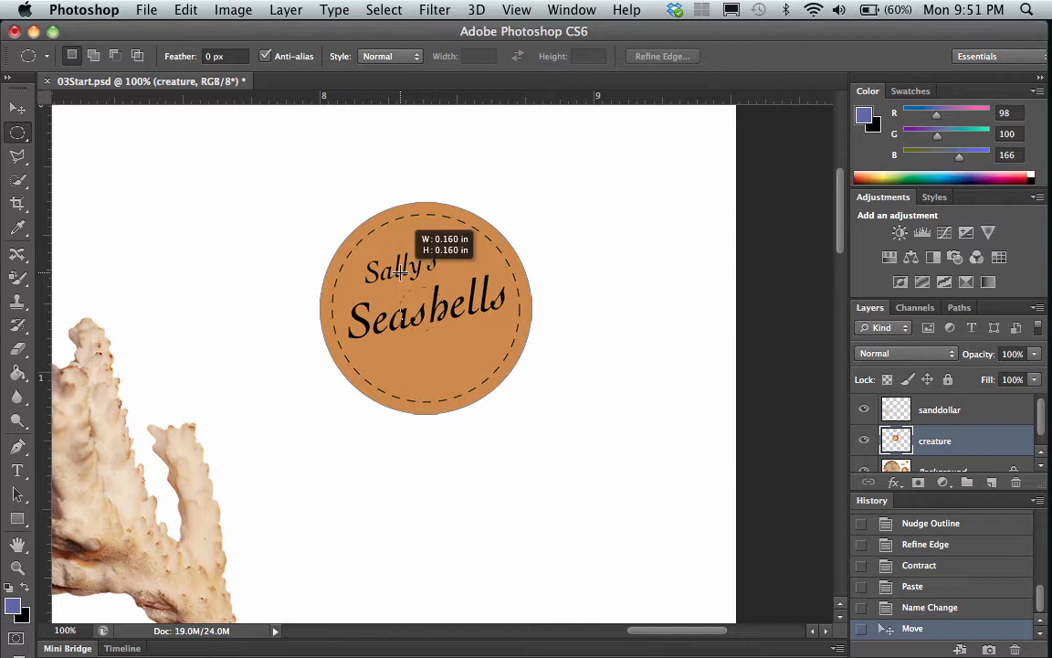
{"action": "left_click_drag", "start_coordinate": [399, 271], "coordinate": [426, 311]}
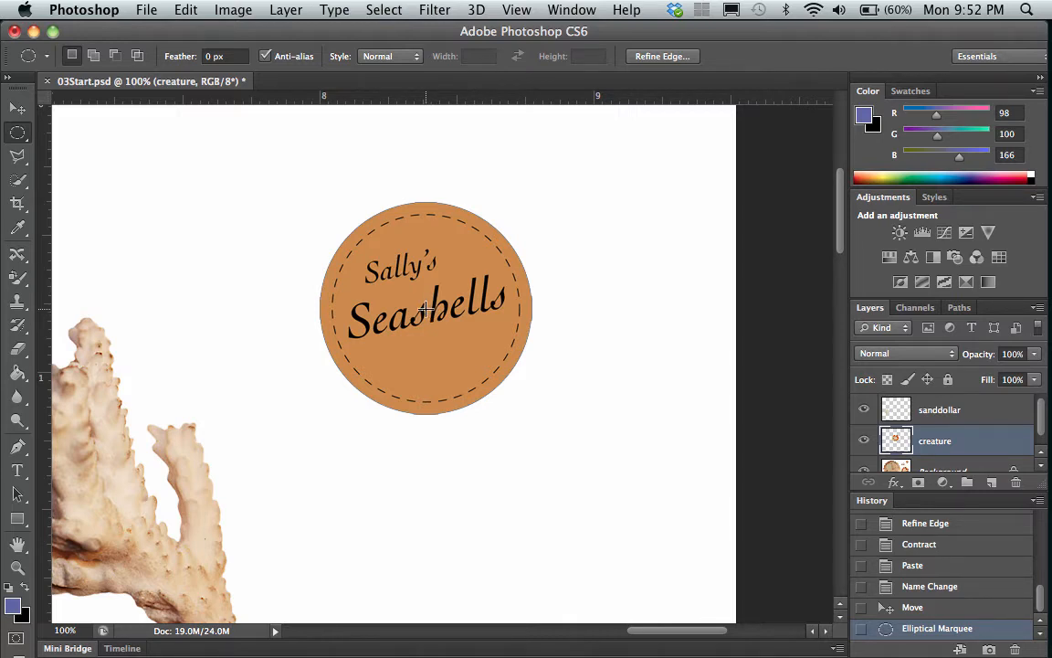
{"action": "left_click_drag", "start_coordinate": [426, 309], "coordinate": [321, 170]}
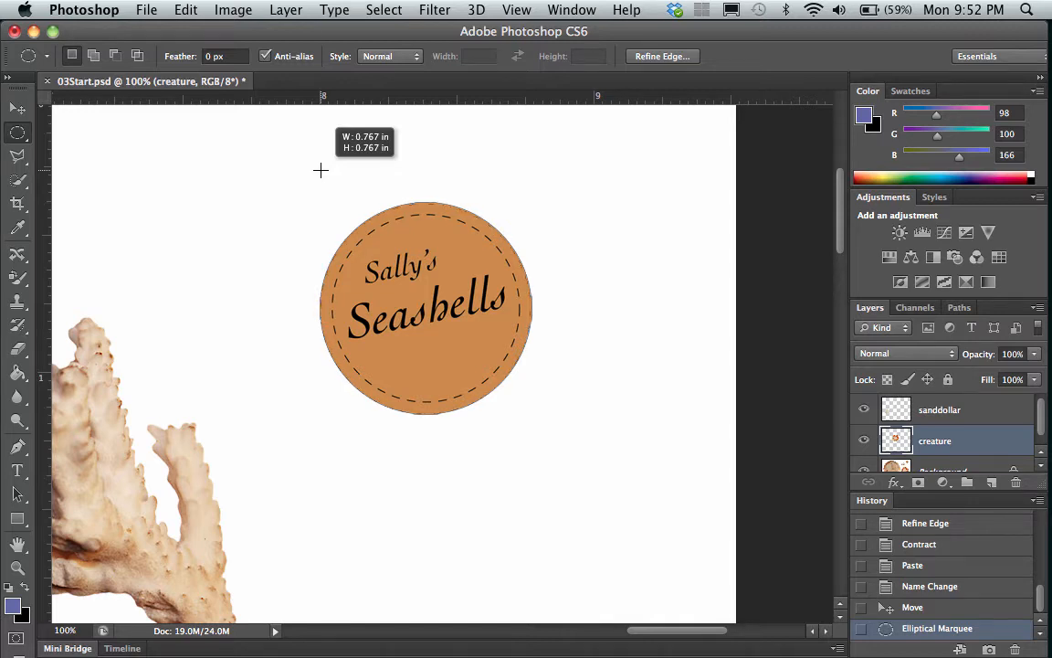
{"action": "left_click_drag", "start_coordinate": [320, 170], "coordinate": [320, 170]}
{"action": "key", "text": "alt"}
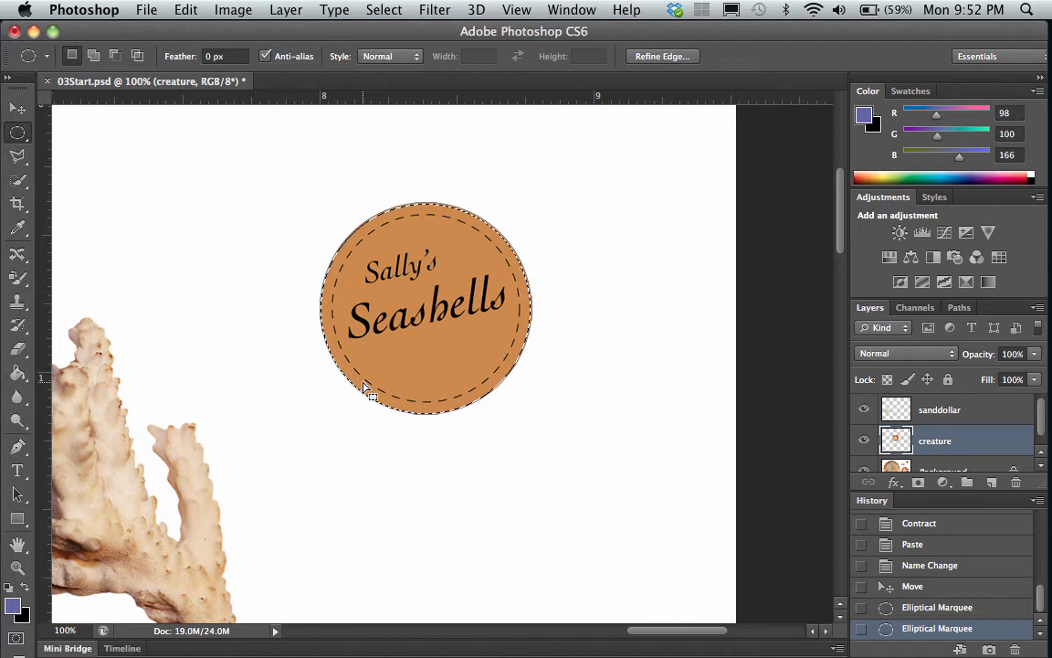
Try to copy the selected logo area from the creature layer.
{"action": "scroll", "coordinate": [368, 388], "scroll_direction": "right", "scroll_amount": 4}
{"action": "scroll", "coordinate": [365, 390], "scroll_direction": "left", "scroll_amount": 10}
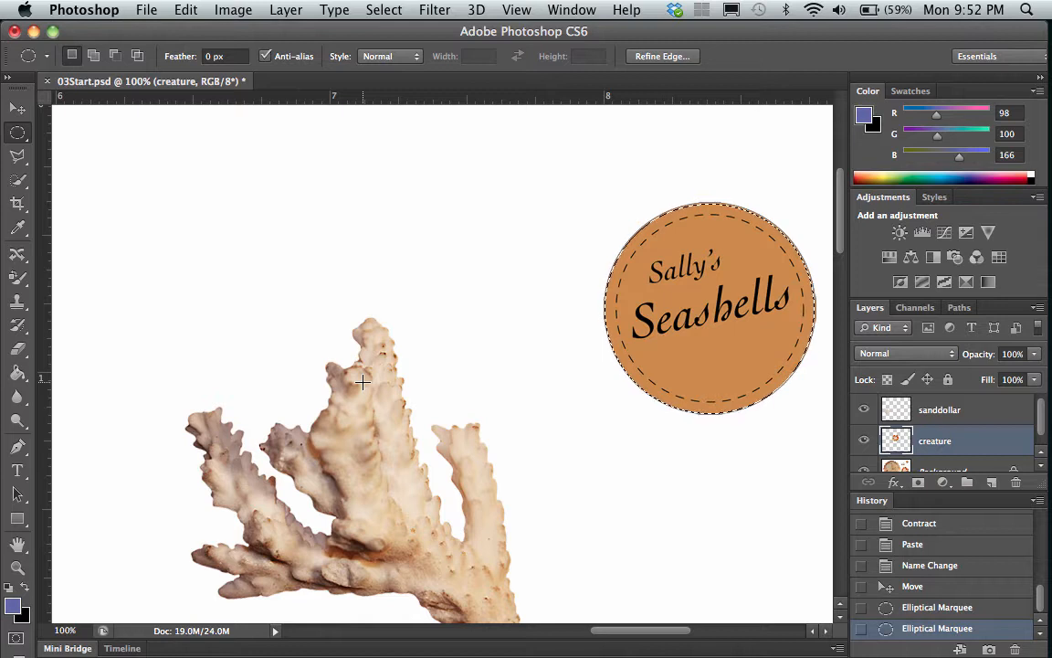
{"action": "key", "text": "super+c"}
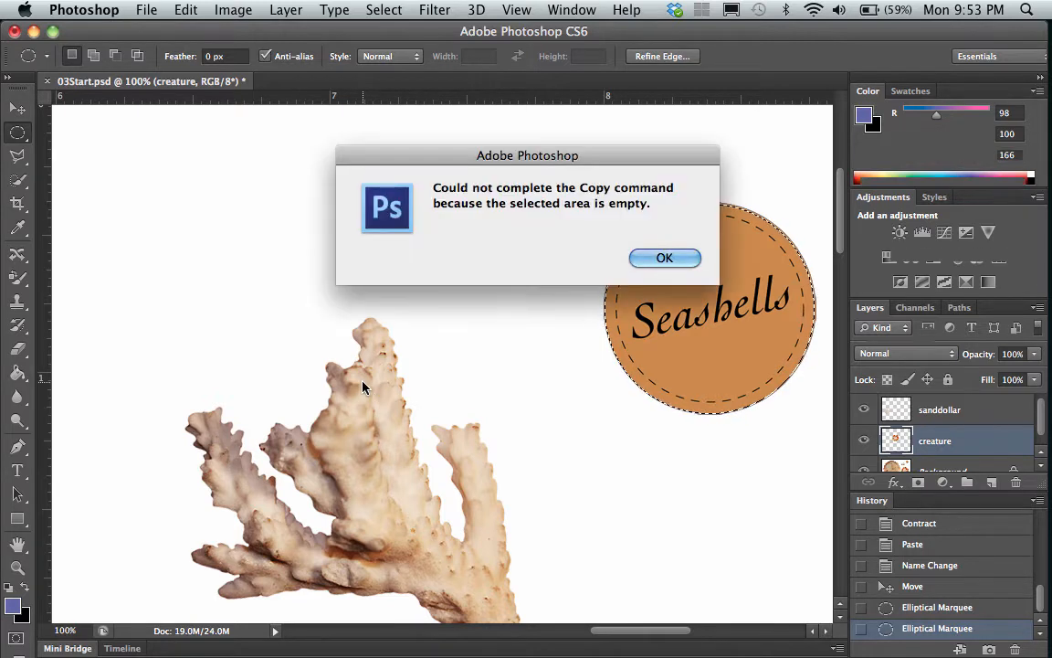
{"action": "left_click", "coordinate": [669, 260]}
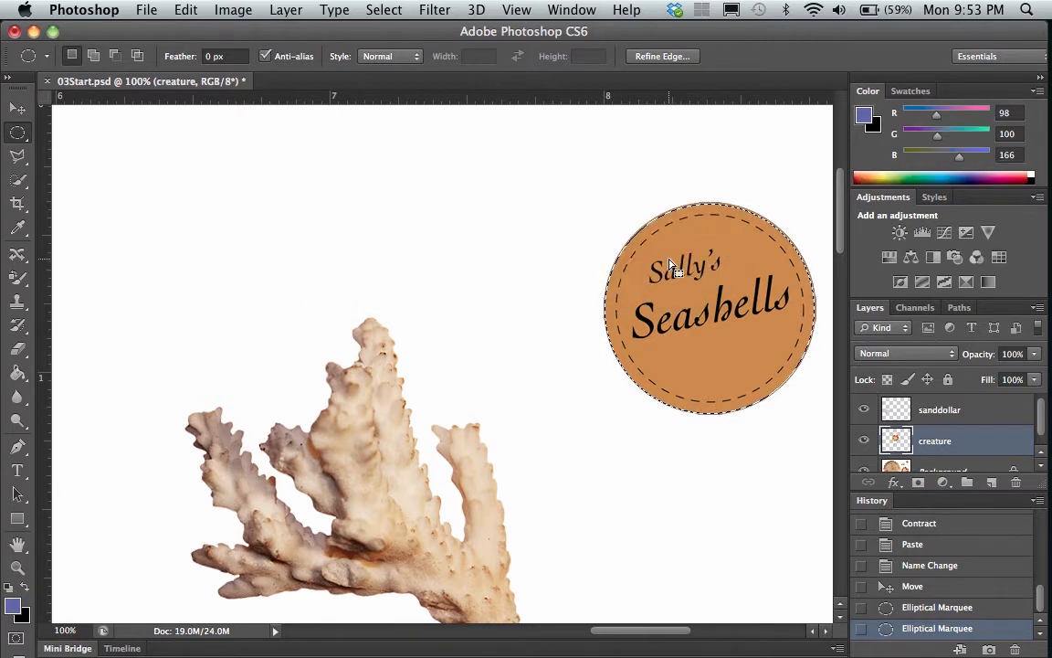
Copy the selected logo from the Background layer and paste it as a new layer.
{"action": "scroll", "coordinate": [963, 430], "scroll_direction": "down", "scroll_amount": 1}
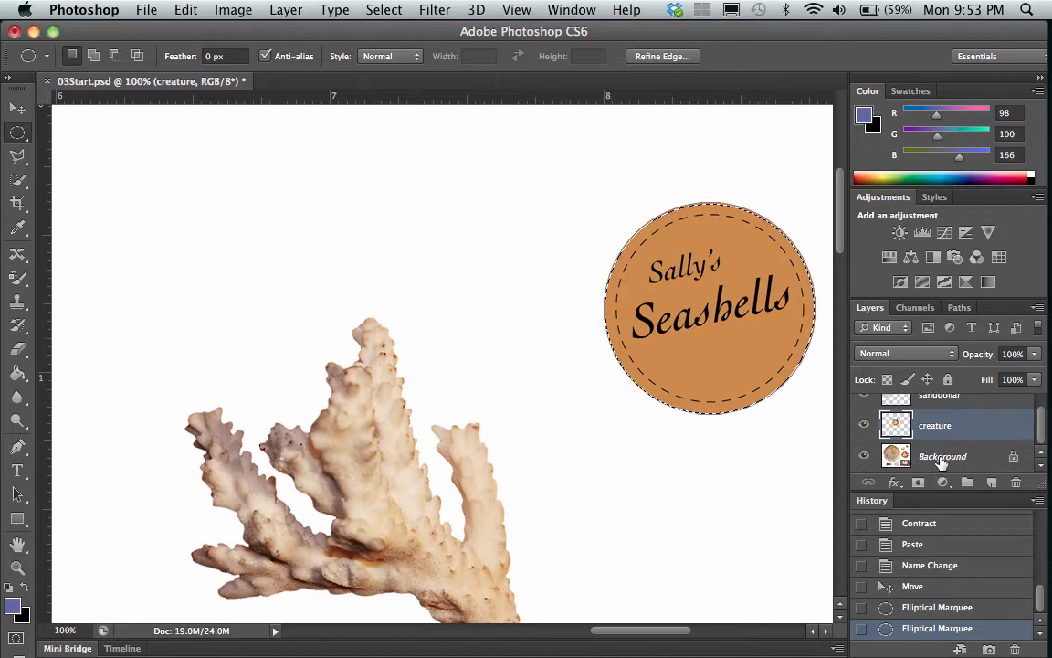
{"action": "left_click", "coordinate": [940, 458]}
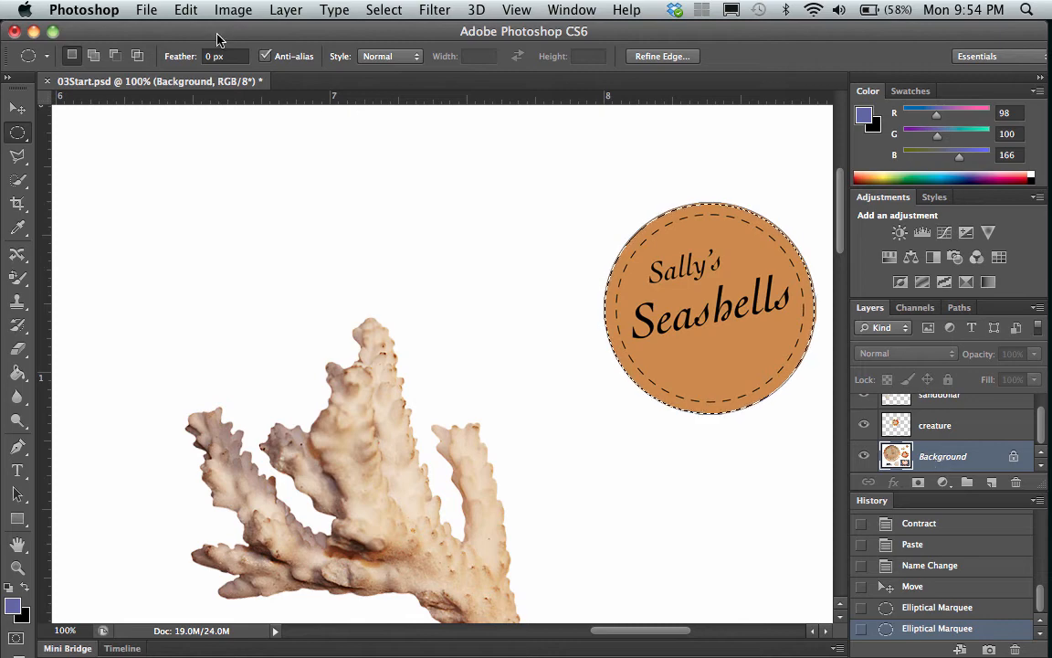
{"action": "left_click", "coordinate": [186, 10]}
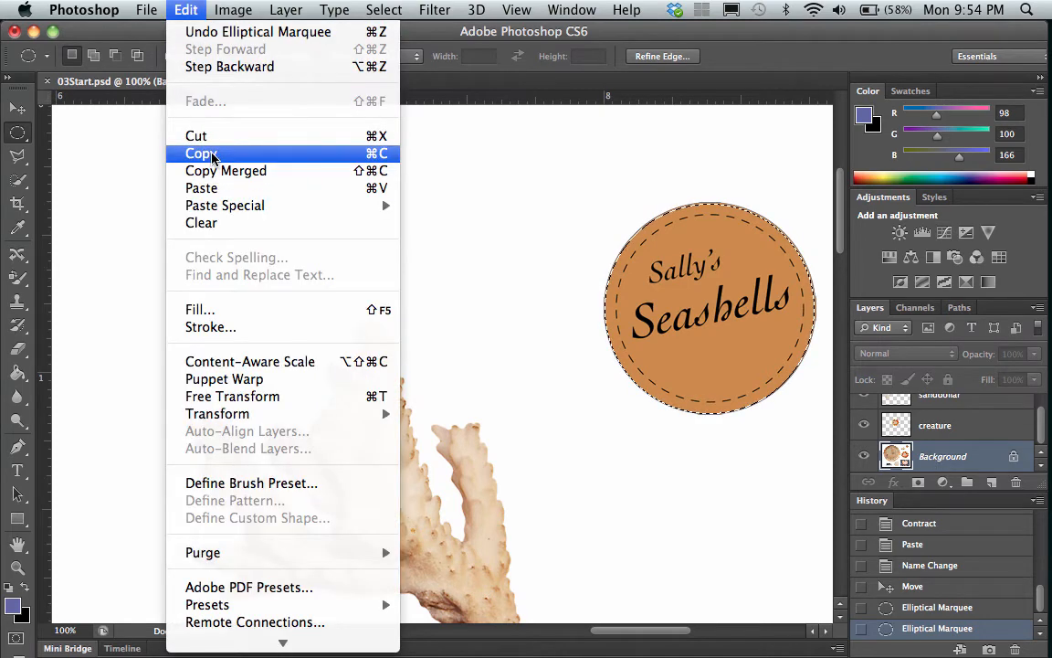
{"action": "left_click", "coordinate": [210, 153]}
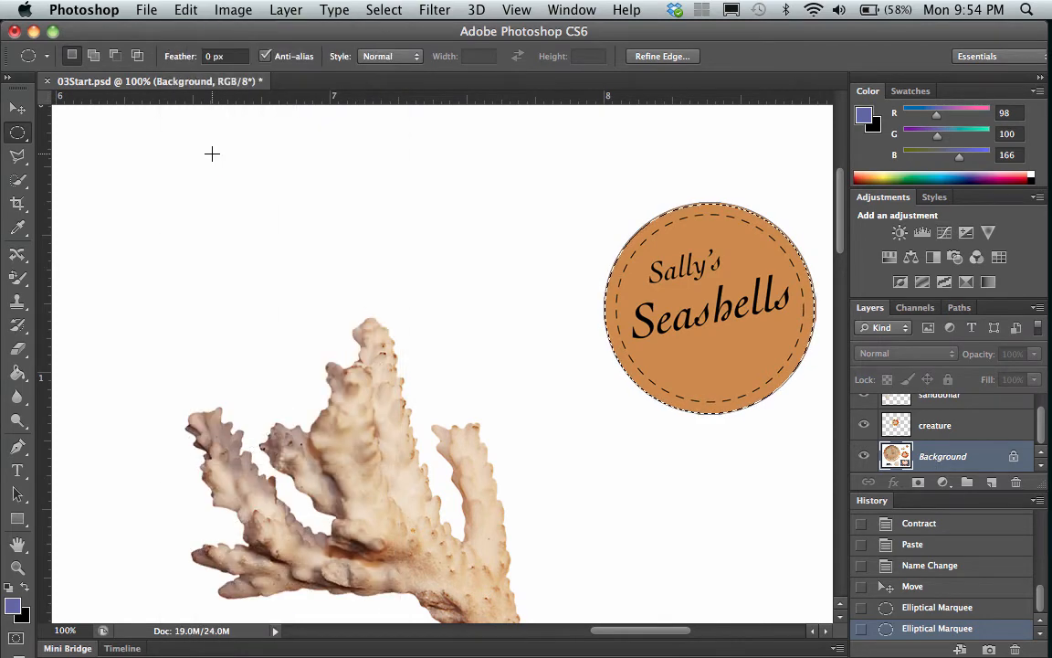
{"action": "left_click", "coordinate": [184, 9]}
{"action": "left_click", "coordinate": [204, 184]}
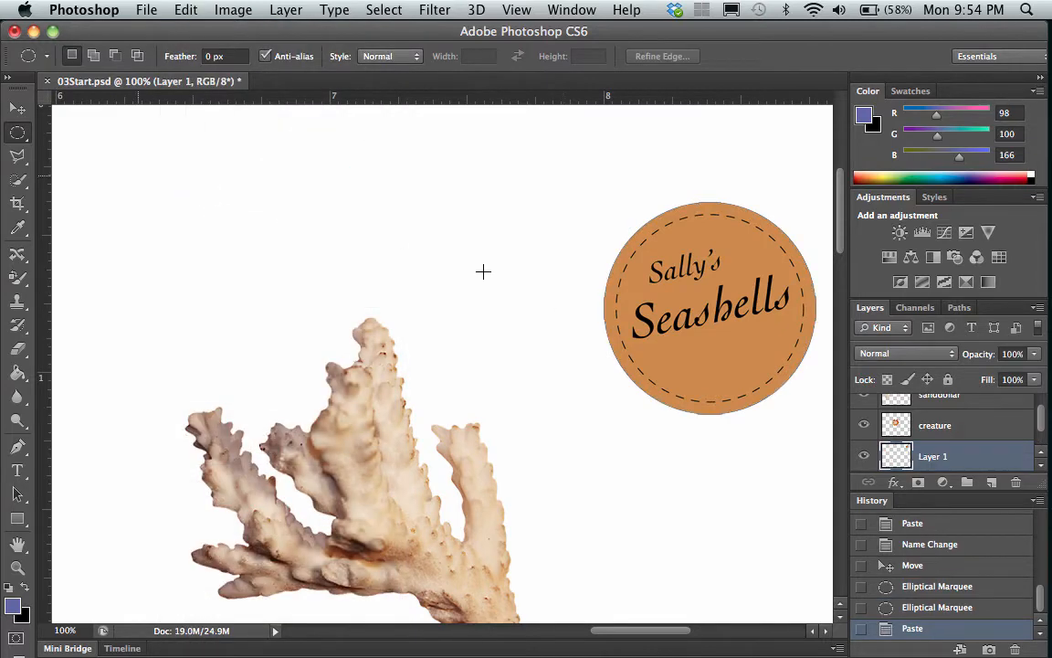
Move the pasted logo across the canvas onto the upper part of the wooden plate.
{"action": "left_click", "coordinate": [19, 106]}
{"action": "left_click_drag", "start_coordinate": [720, 316], "coordinate": [218, 293]}
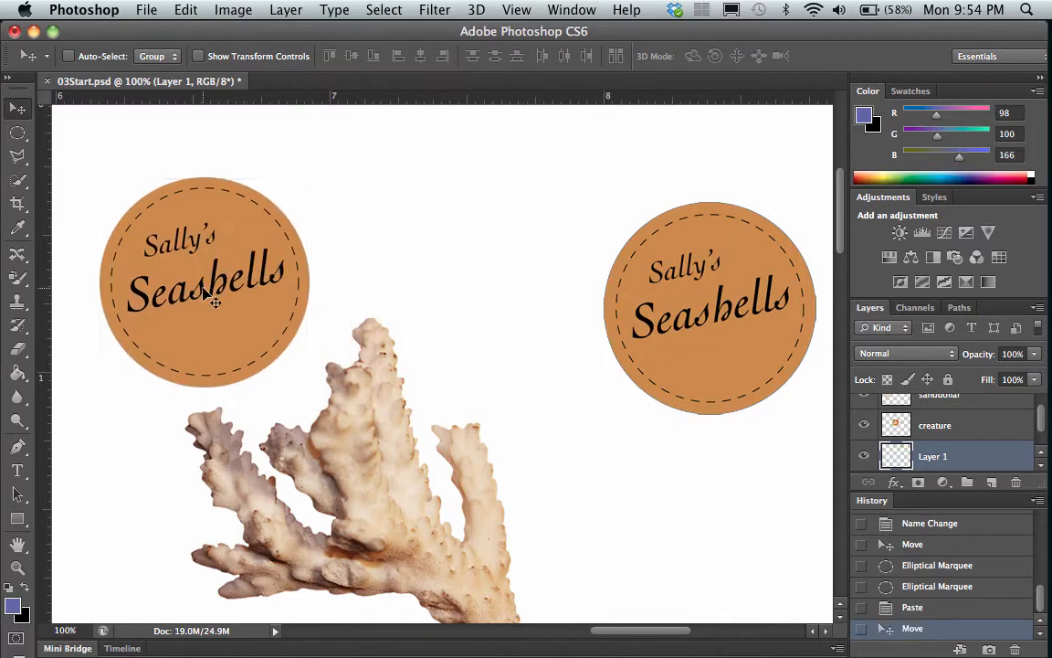
{"action": "scroll", "coordinate": [309, 309], "scroll_direction": "right", "scroll_amount": 5}
{"action": "scroll", "coordinate": [305, 308], "scroll_direction": "left", "scroll_amount": 10}
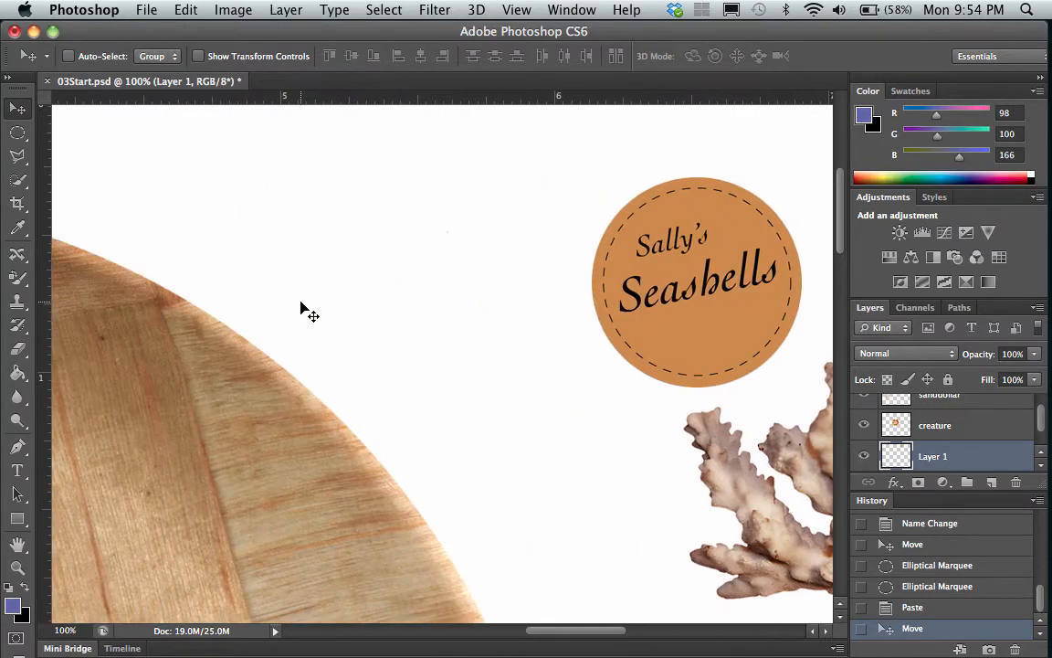
{"action": "left_click_drag", "start_coordinate": [700, 307], "coordinate": [196, 370]}
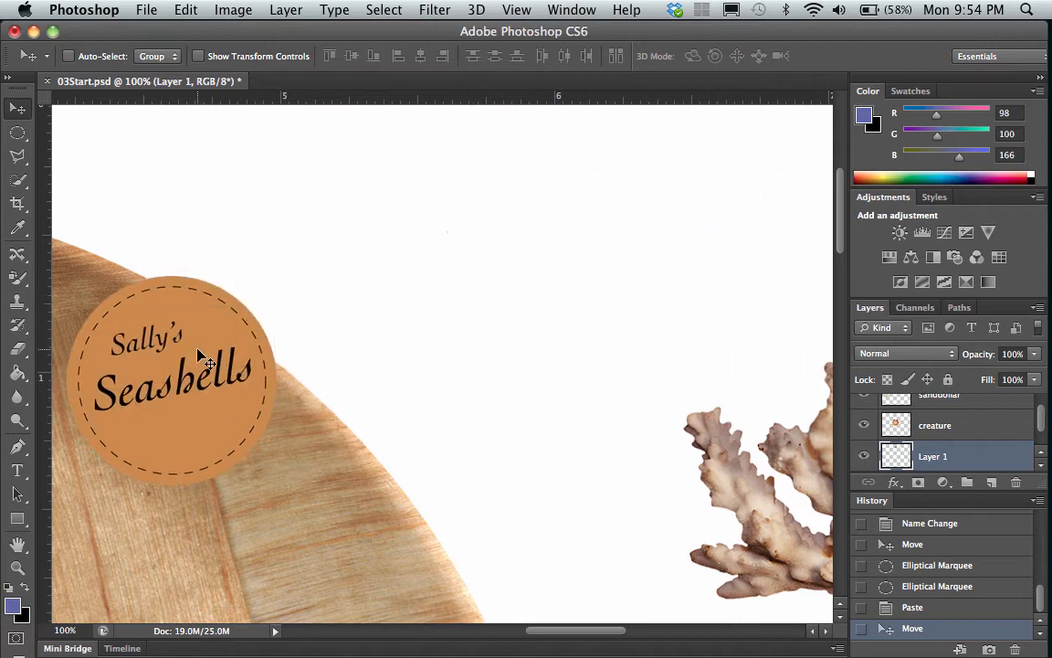
{"action": "scroll", "coordinate": [202, 357], "scroll_direction": "left", "scroll_amount": 6}
{"action": "scroll", "coordinate": [200, 357], "scroll_direction": "right", "scroll_amount": 2}
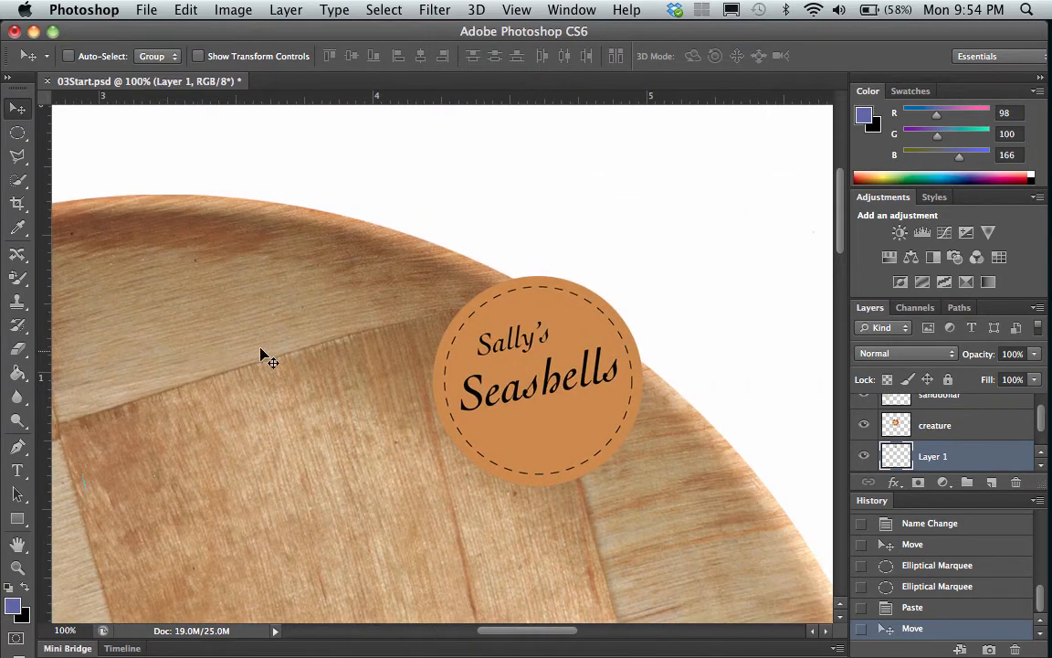
{"action": "left_click_drag", "start_coordinate": [493, 384], "coordinate": [235, 346]}
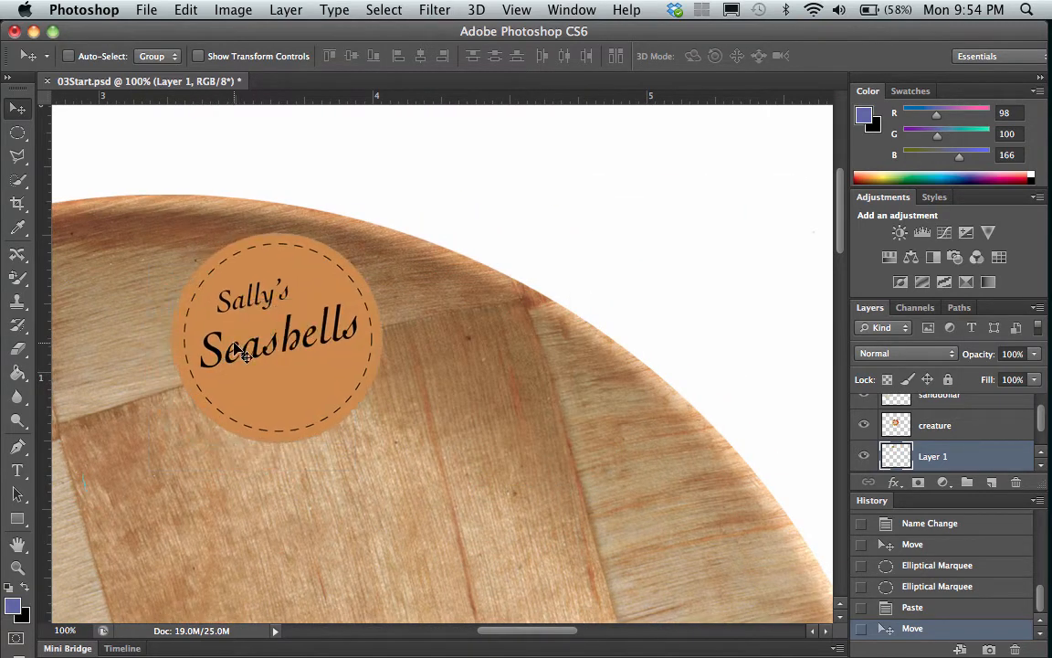
Rename the pasted logo's layer as sally.
{"action": "double_click", "coordinate": [934, 455]}
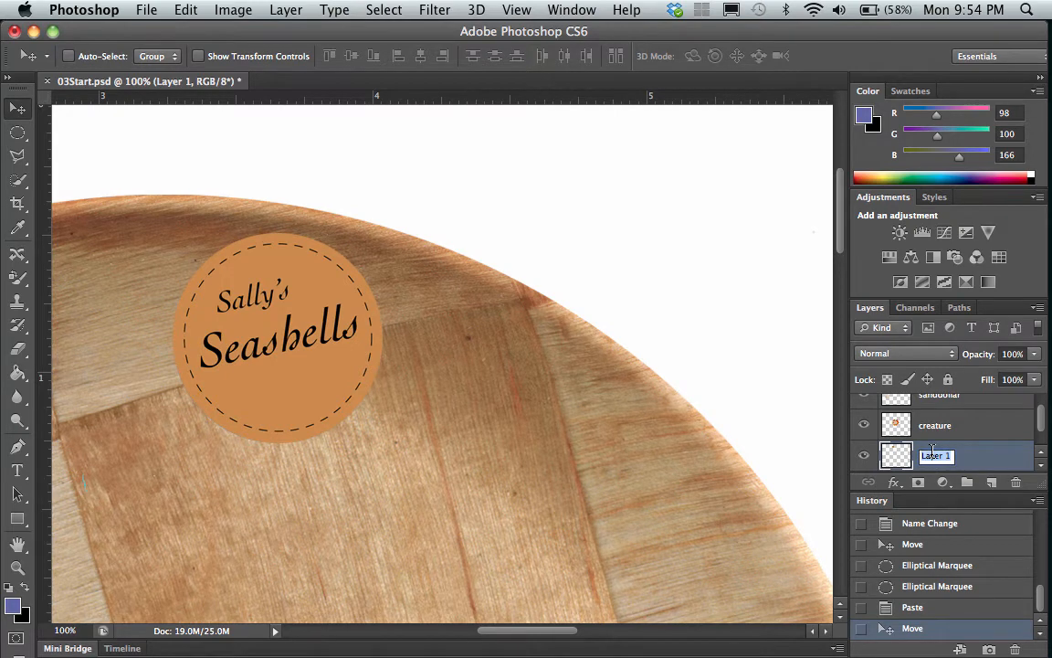
{"action": "type", "text": "sally"}
{"action": "key", "text": "Return"}
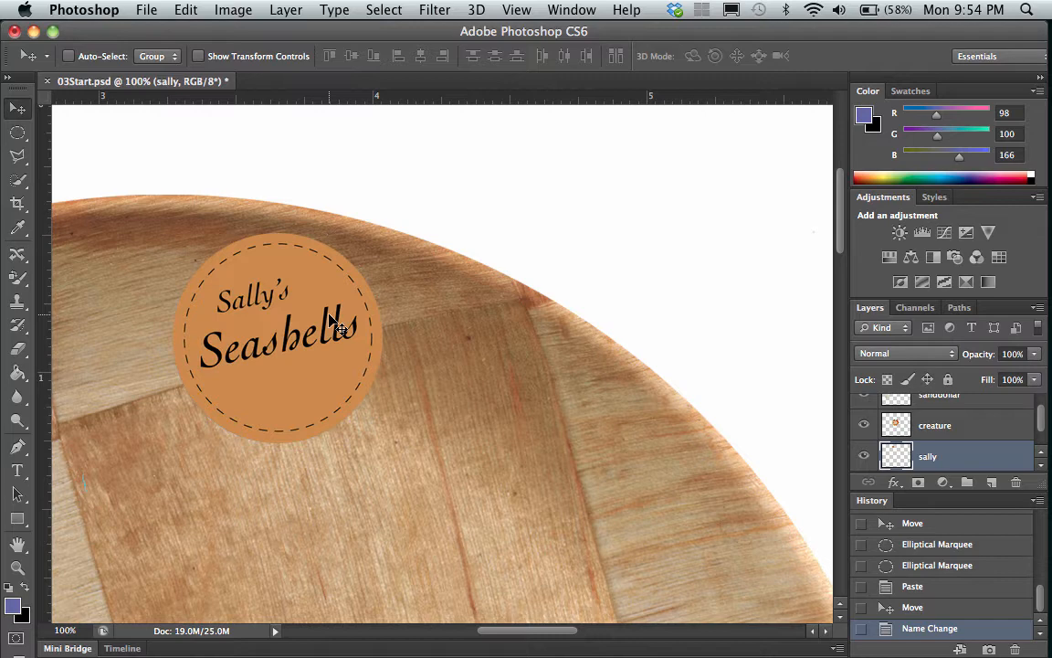
Invert the colors of the sally layer and shift the logo slightly up and to the left on the plate.
{"action": "left_click", "coordinate": [233, 9]}
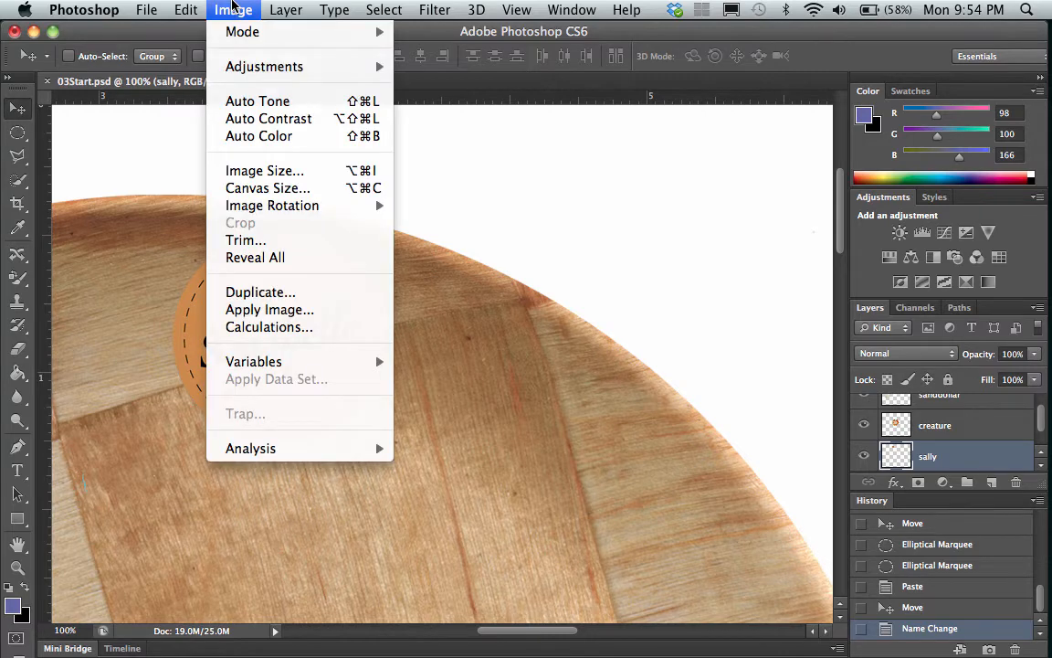
{"action": "mouse_move", "coordinate": [247, 66]}
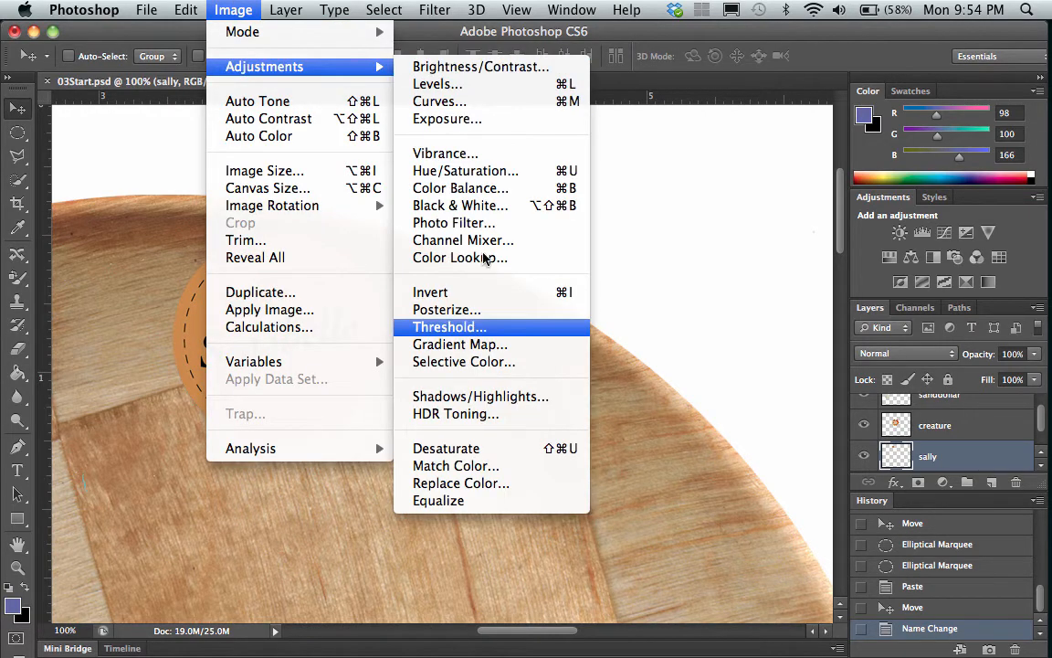
{"action": "left_click", "coordinate": [486, 293]}
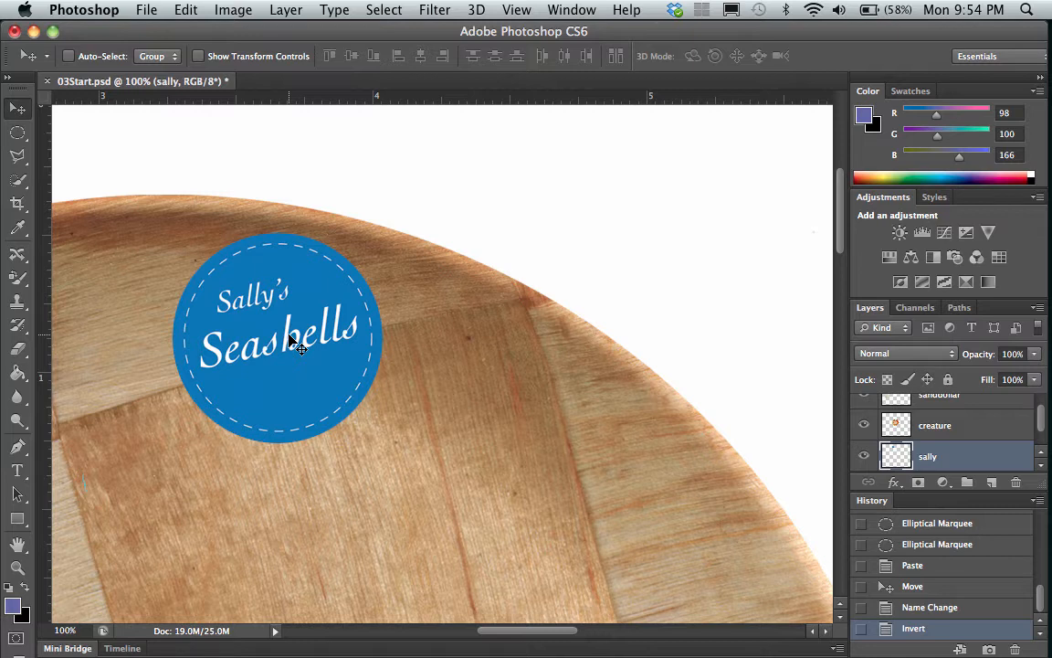
{"action": "left_click_drag", "start_coordinate": [288, 338], "coordinate": [282, 331]}
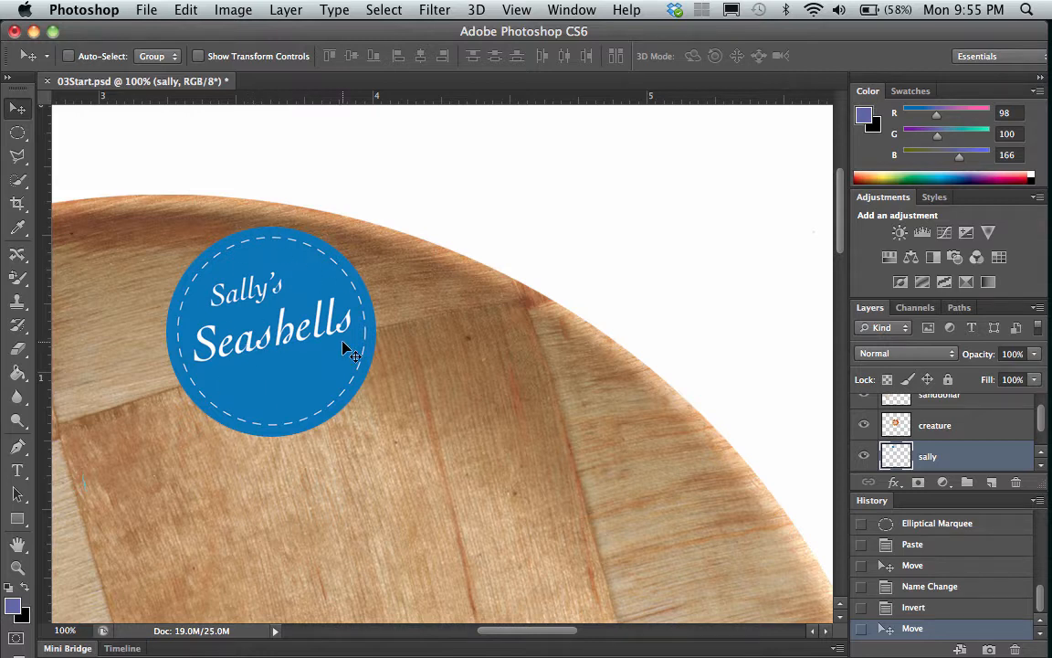
Select the blue logo with a circular marquee fitted to its edge and duplicate it diagonally below and right of the original.
{"action": "left_click", "coordinate": [17, 133]}
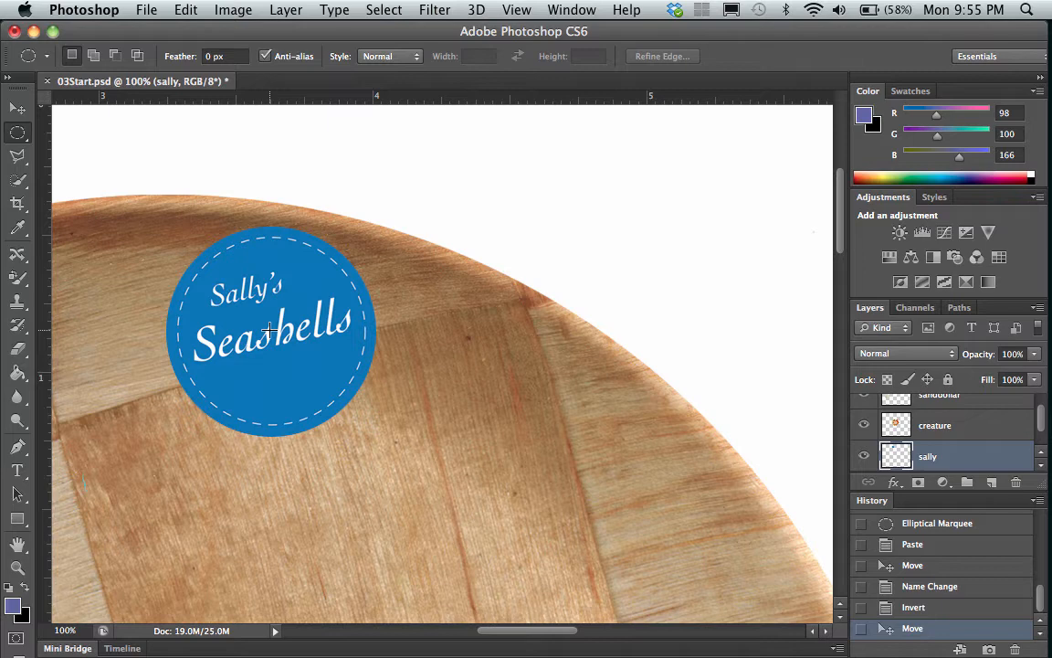
{"action": "left_click_drag", "start_coordinate": [270, 331], "coordinate": [167, 163]}
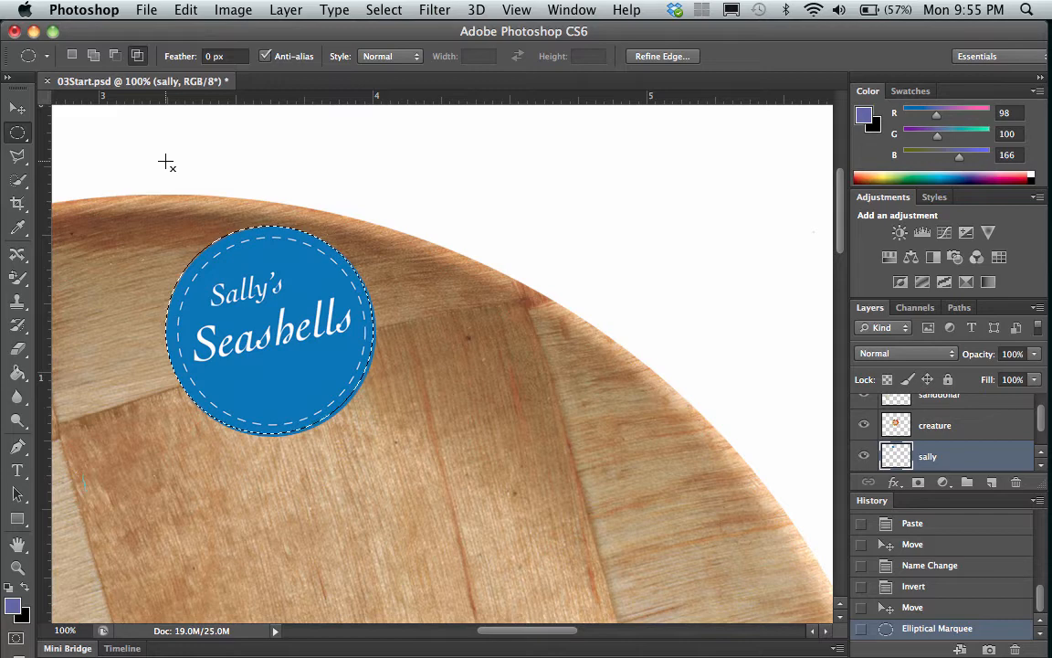
{"action": "key", "text": "Down"}
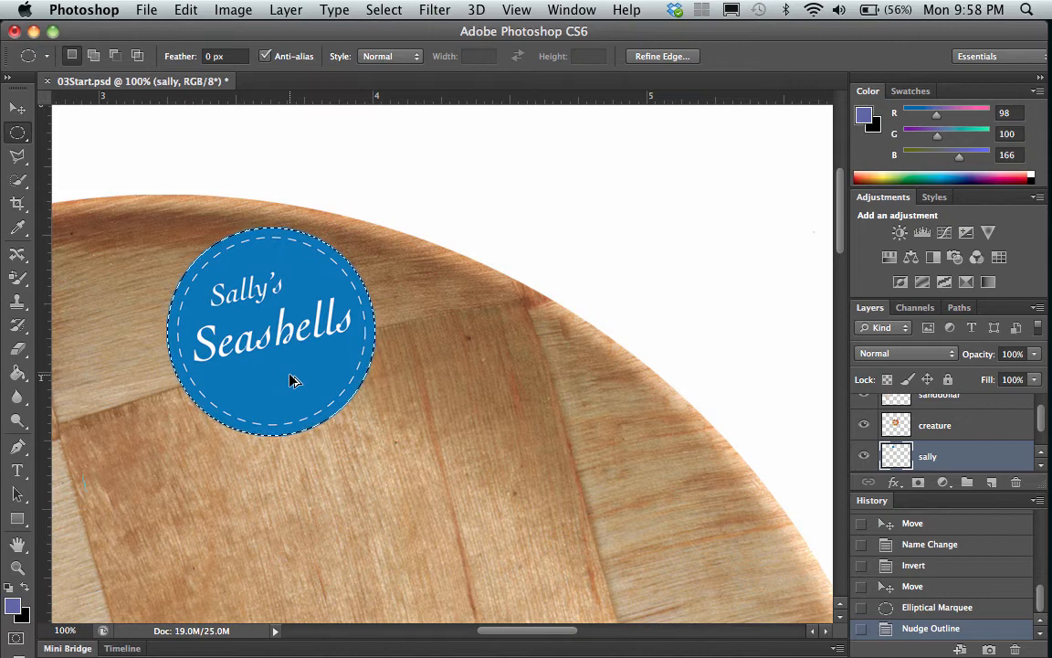
{"action": "left_click_drag", "start_coordinate": [292, 380], "coordinate": [395, 509]}
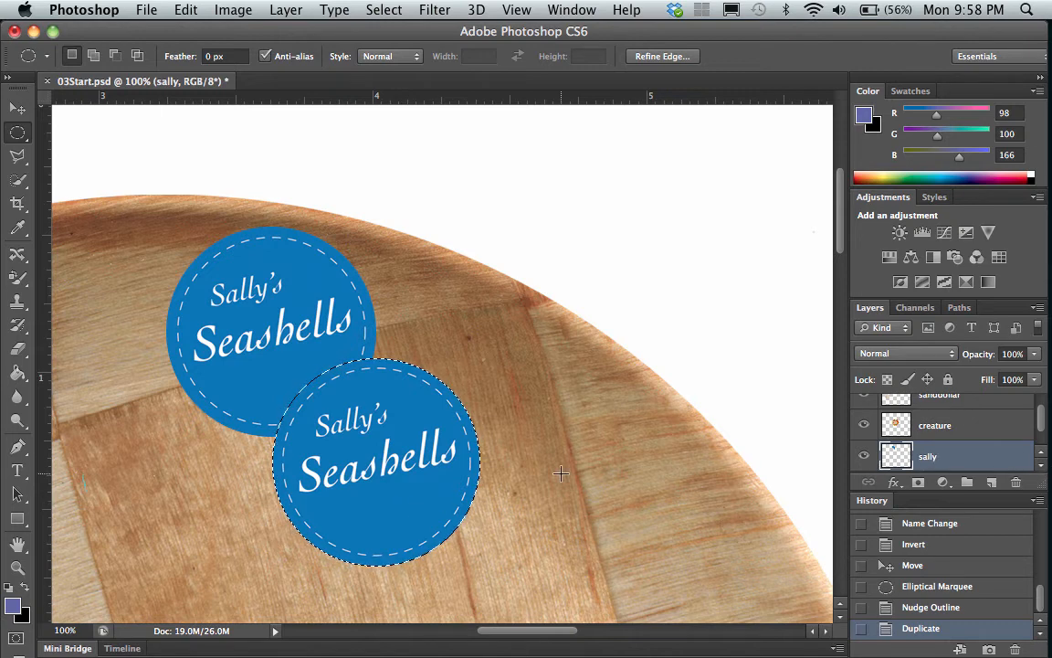
Scale the duplicated logo proportionally to about 115% and apply the transformation.
{"action": "scroll", "coordinate": [493, 455], "scroll_direction": "down", "scroll_amount": 3}
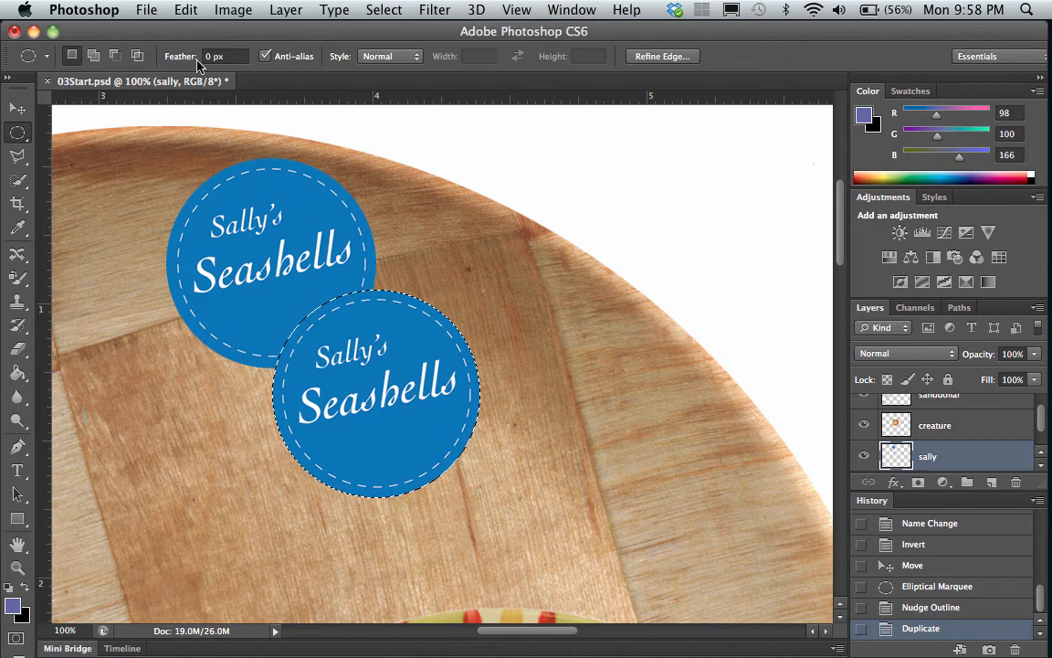
{"action": "left_click", "coordinate": [188, 9]}
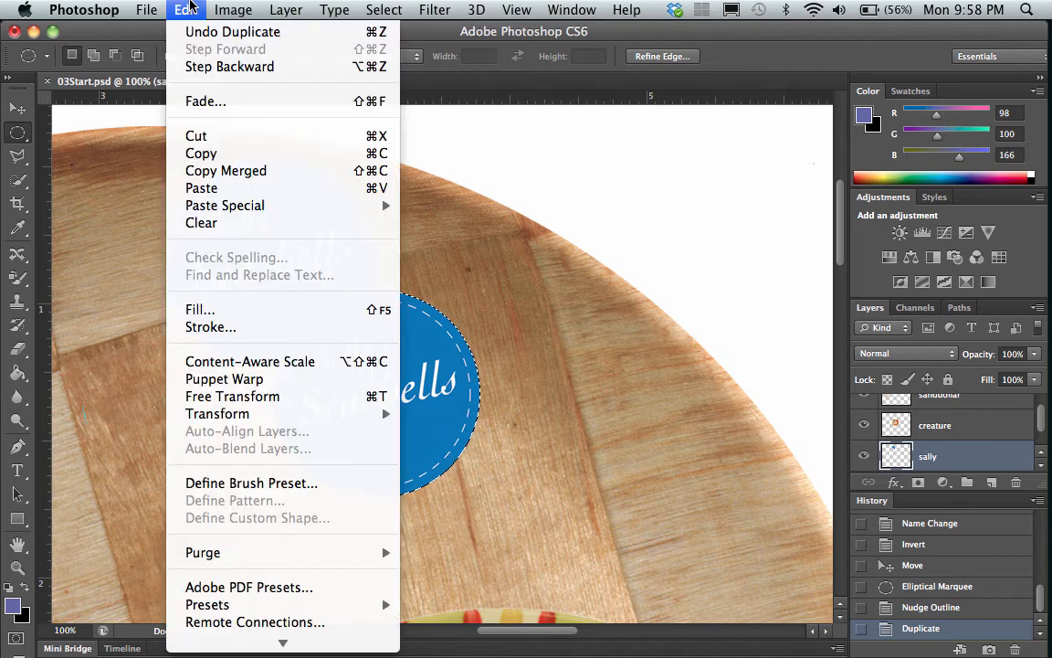
{"action": "mouse_move", "coordinate": [219, 413]}
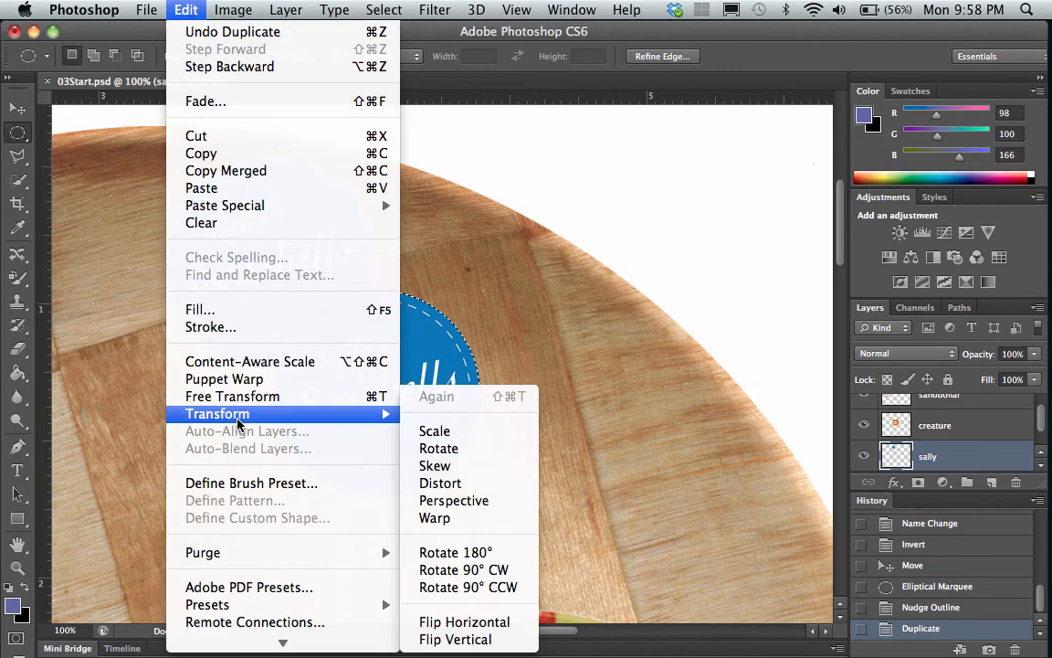
{"action": "left_click", "coordinate": [445, 438]}
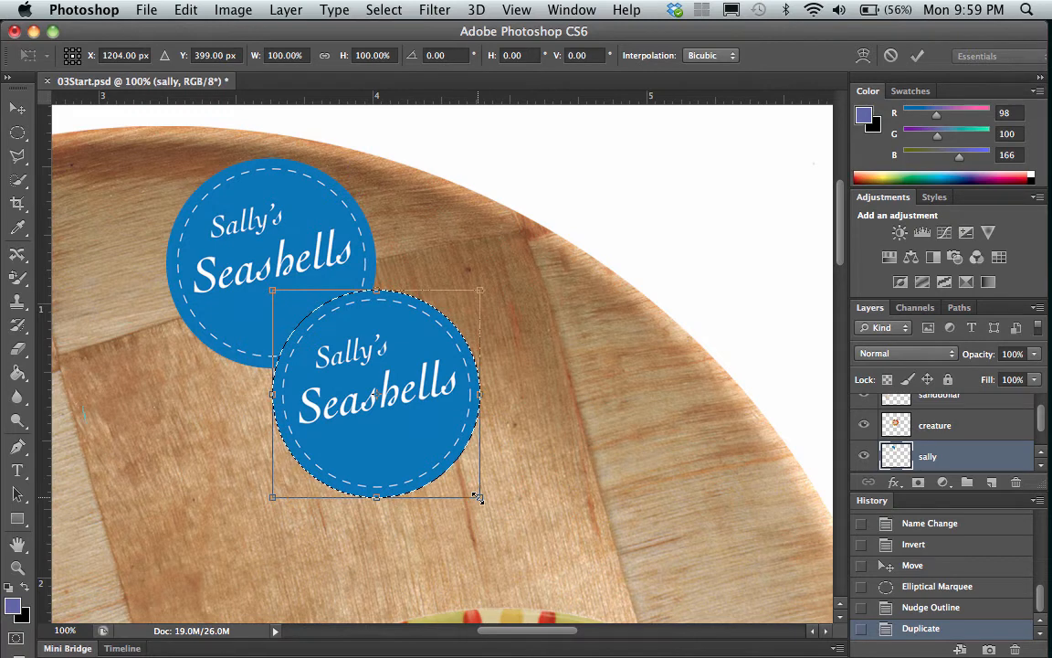
{"action": "left_click_drag", "start_coordinate": [477, 497], "coordinate": [510, 528]}
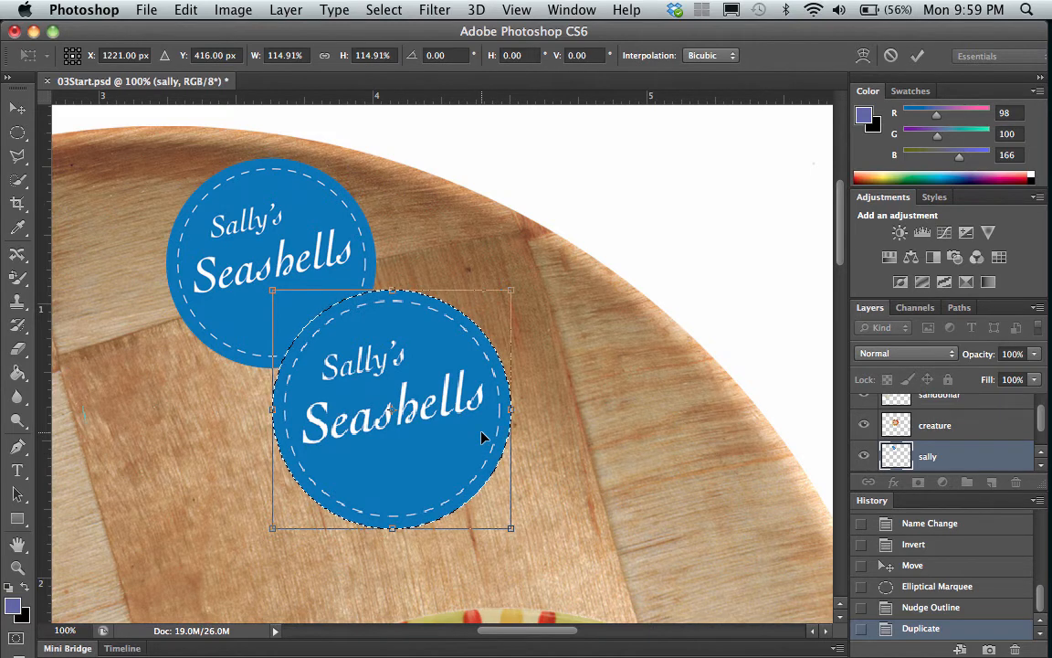
{"action": "key", "text": "Return"}
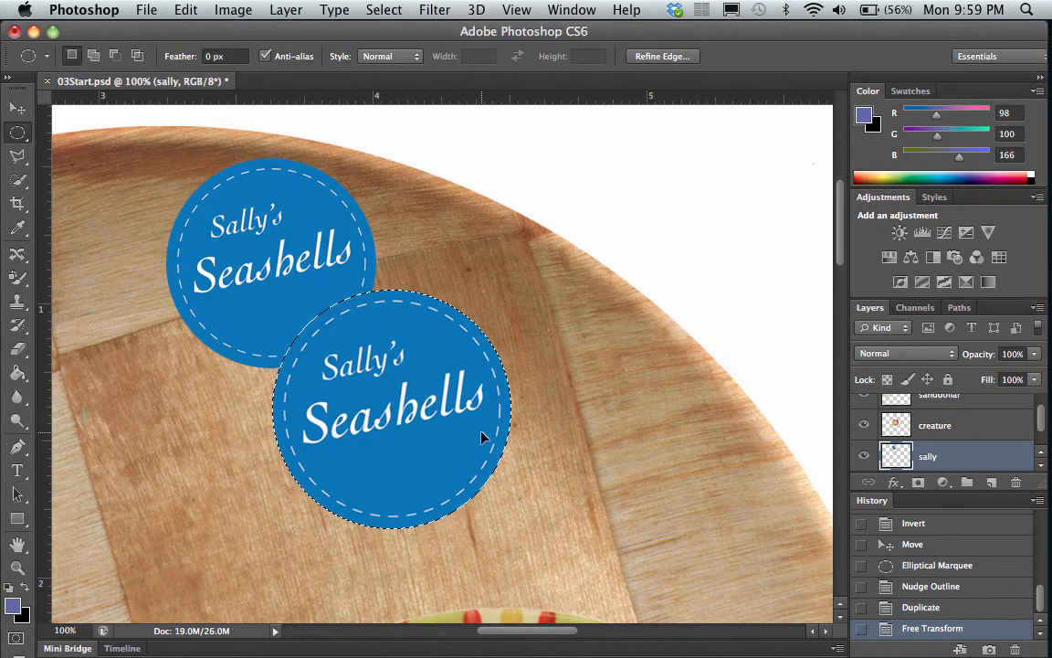
{"action": "scroll", "coordinate": [482, 435], "scroll_direction": "down", "scroll_amount": 4}
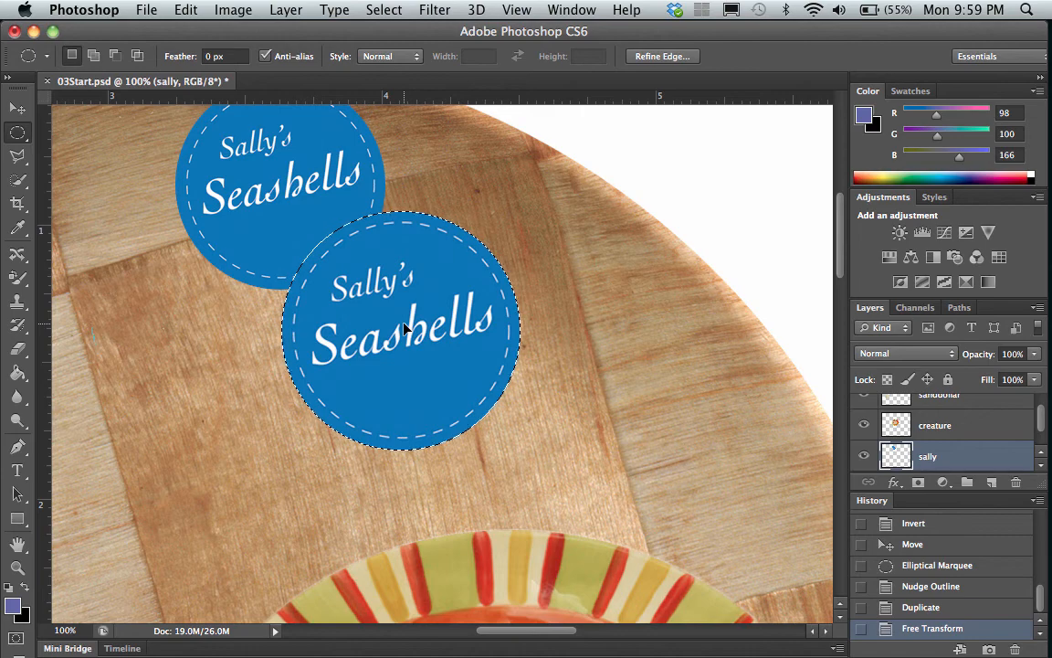
Move the selected enlarged logo slightly up and to the left so it overlaps the lower right part of the original logo.
{"action": "key", "text": "super+Up"}
{"action": "key", "text": "super+Up"}
{"action": "key", "text": "super+Up"}
{"action": "key", "text": "super+Up"}
{"action": "key", "text": "super+Up"}
{"action": "key", "text": "super+Left"}
{"action": "key", "text": "super+Left"}
{"action": "key", "text": "super+Left"}
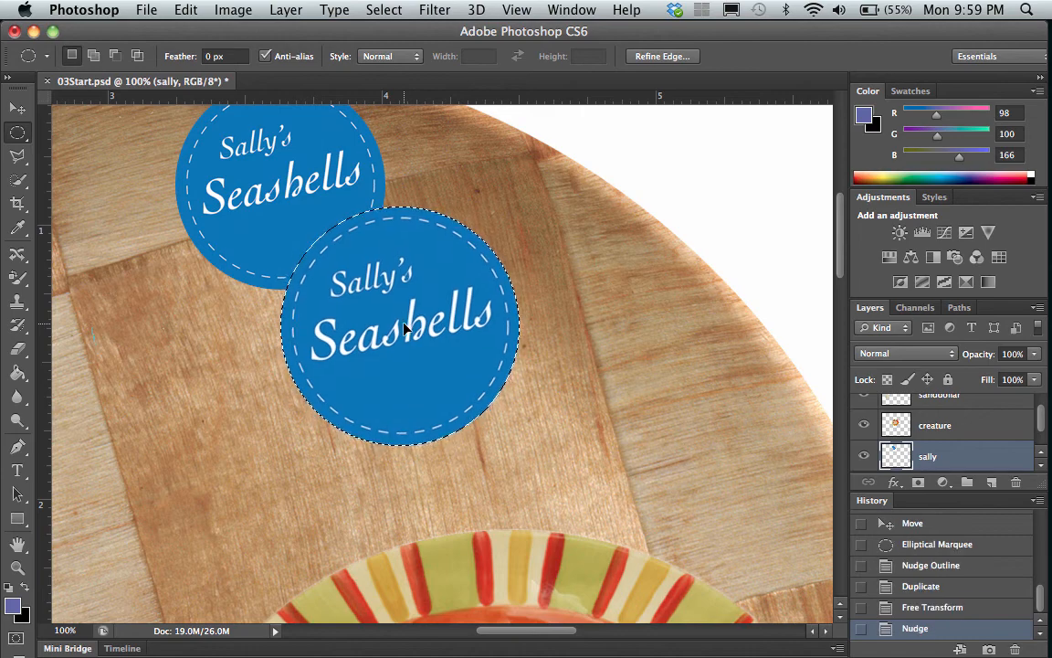
{"action": "key", "text": "super+Up"}
{"action": "key", "text": "super+Up"}
{"action": "key", "text": "super+Up"}
{"action": "key", "text": "super+Up"}
{"action": "key", "text": "super+Up"}
{"action": "key", "text": "super+Up"}
{"action": "key", "text": "super+Up"}
{"action": "key", "text": "super+Up"}
{"action": "key", "text": "super+Left"}
{"action": "key", "text": "super+Left"}
{"action": "key", "text": "super+Left"}
{"action": "key", "text": "super+Left"}
{"action": "key", "text": "super+Left"}
{"action": "key", "text": "super+Left"}
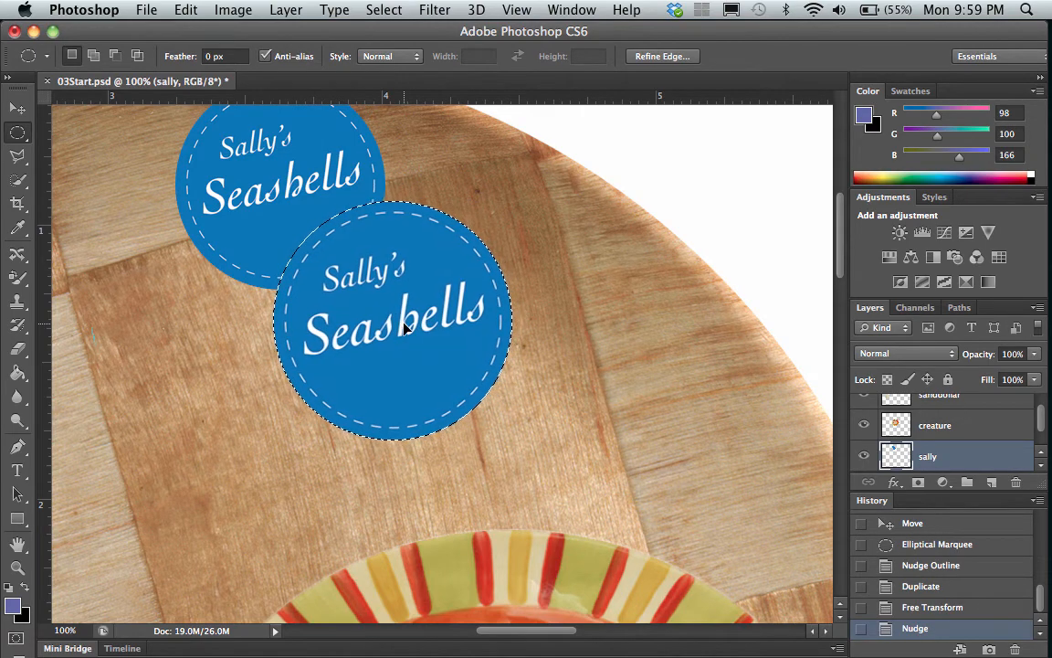
{"action": "left_click_drag", "start_coordinate": [406, 328], "coordinate": [400, 292]}
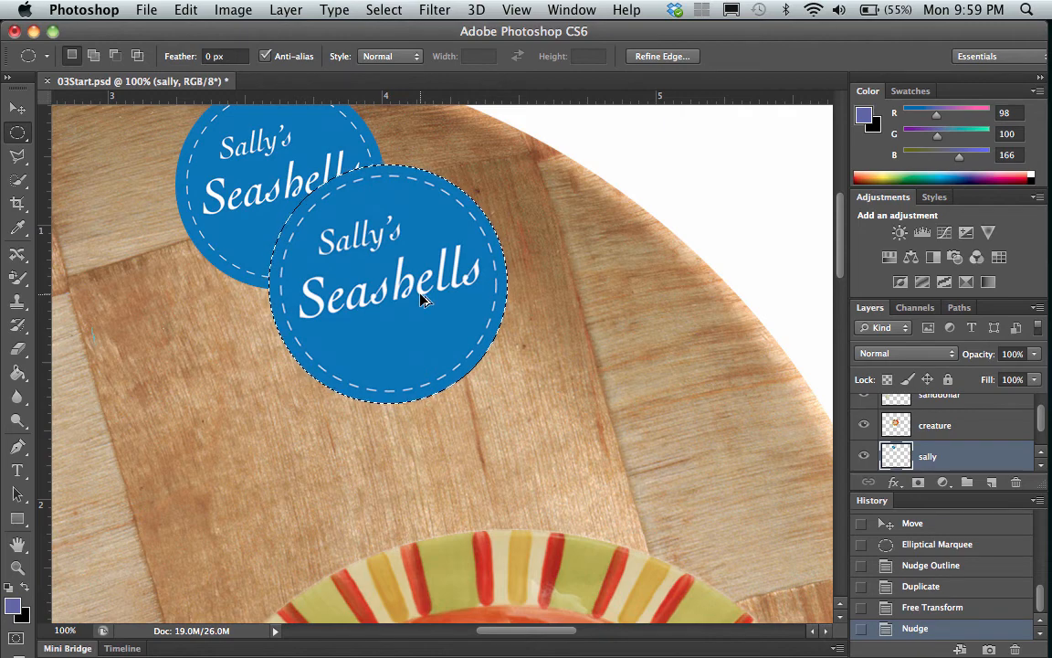
Duplicate the enlarged logo diagonally down and right, scale the copy proportionally to about 124%, and deselect it.
{"action": "left_click_drag", "start_coordinate": [423, 300], "coordinate": [509, 388]}
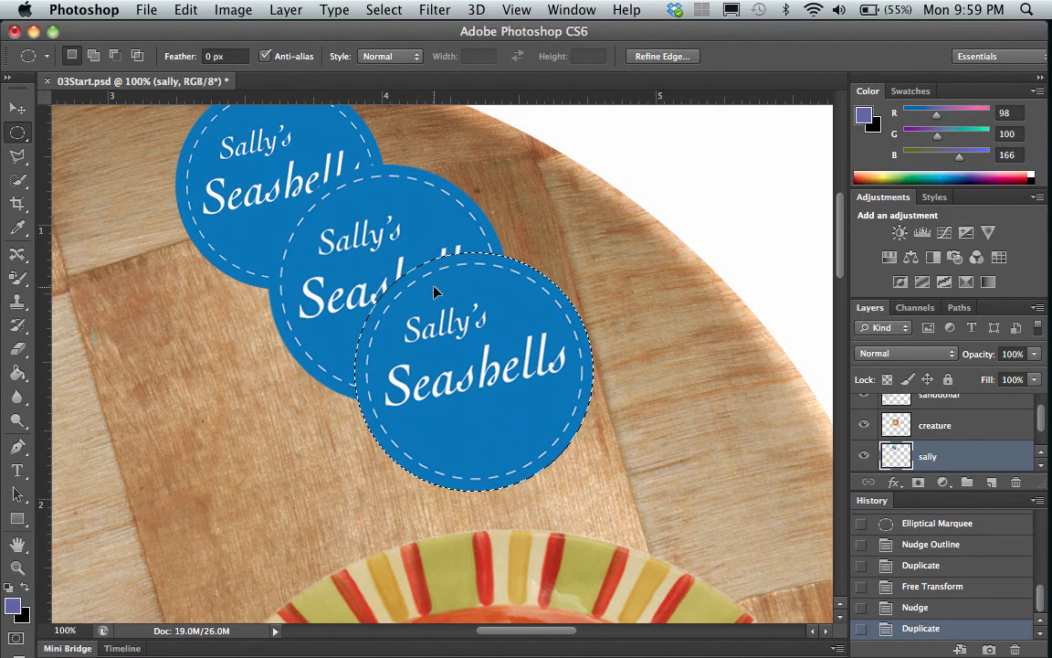
{"action": "left_click", "coordinate": [185, 9]}
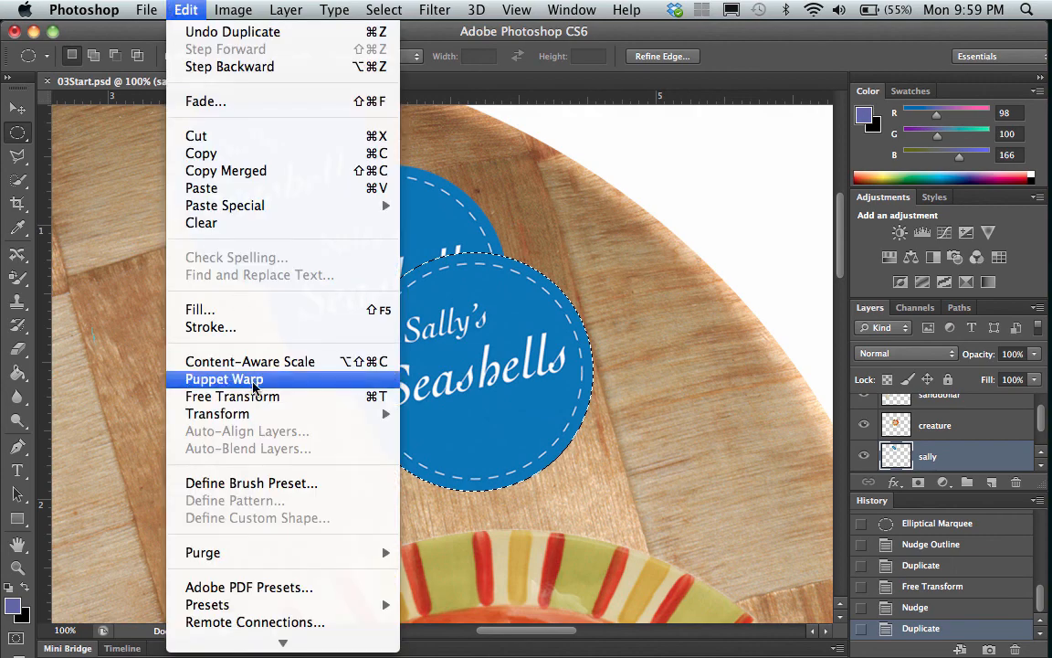
{"action": "mouse_move", "coordinate": [256, 417]}
{"action": "left_click", "coordinate": [433, 431]}
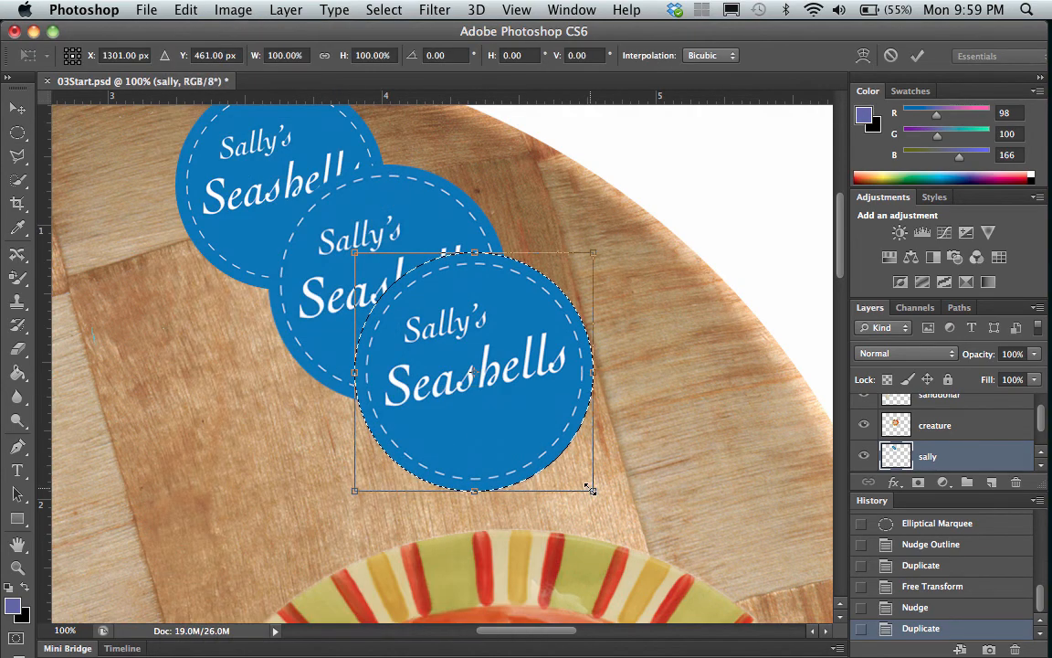
{"action": "left_click_drag", "start_coordinate": [590, 489], "coordinate": [647, 545]}
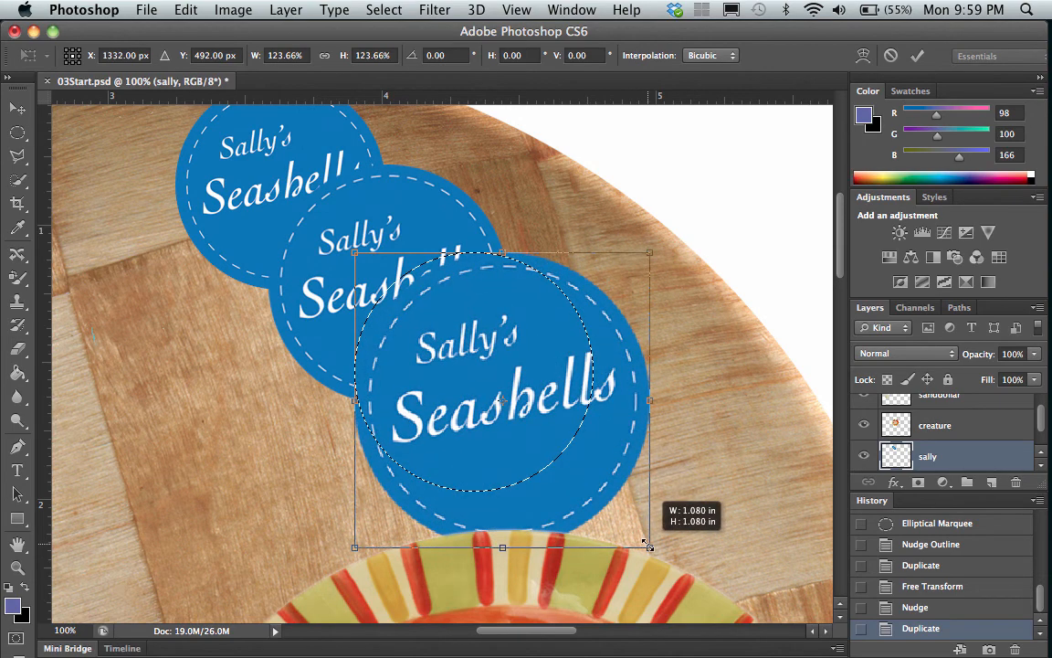
{"action": "key", "text": "Return"}
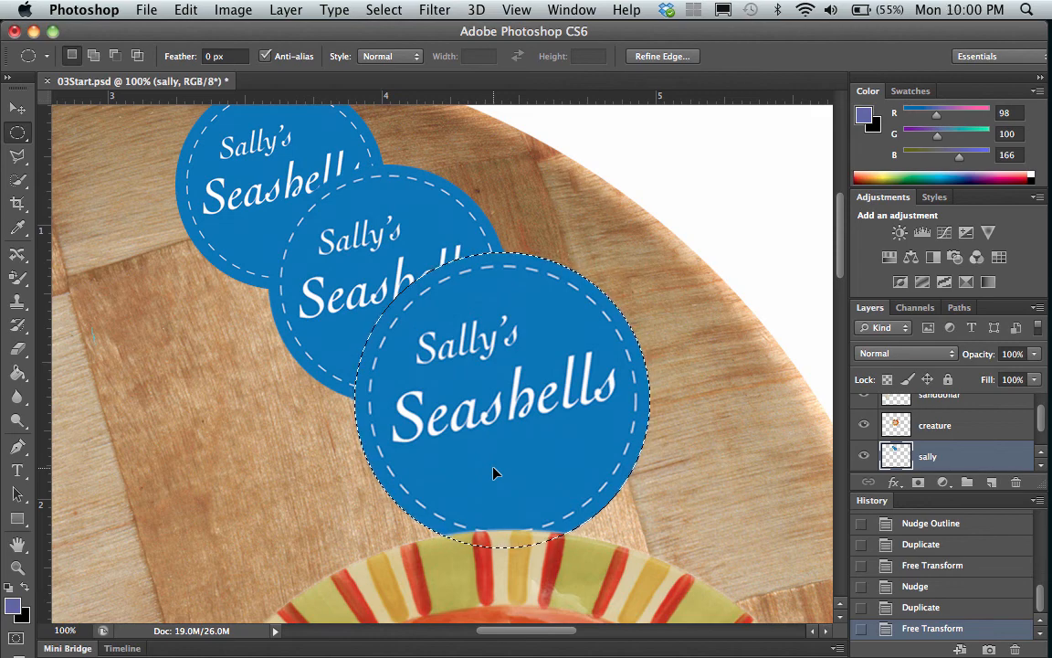
{"action": "key", "text": "super+d"}
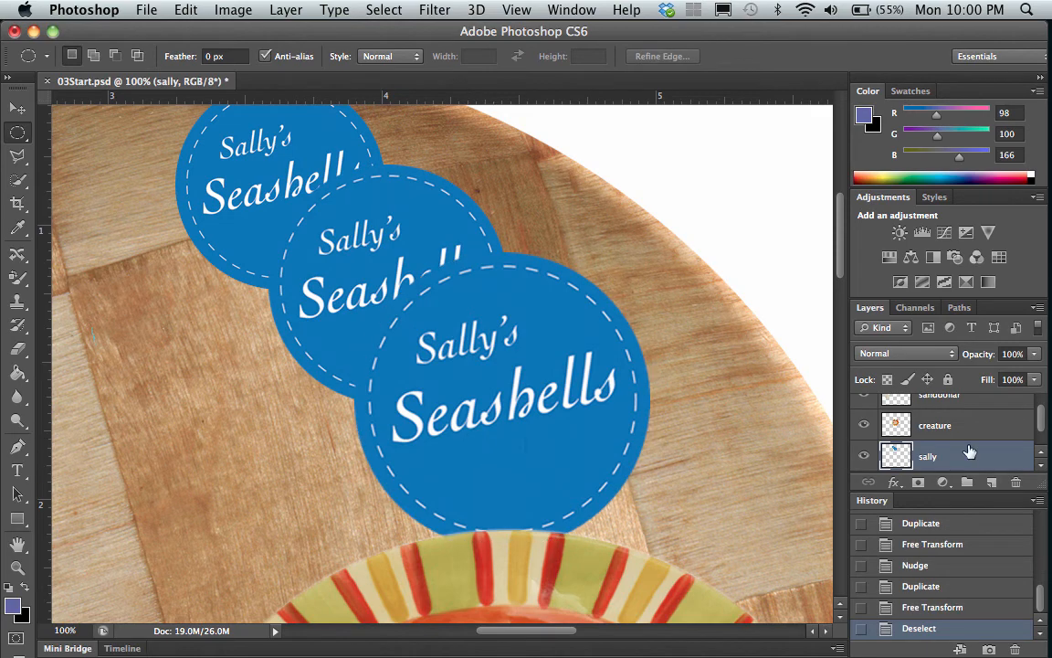
Move the three overlapping logos together up and to the left, placing the smallest just inside the wooden plate's upper rim.
{"action": "left_click", "coordinate": [16, 108]}
{"action": "left_click_drag", "start_coordinate": [324, 212], "coordinate": [281, 178]}
{"action": "scroll", "coordinate": [352, 475], "scroll_direction": "up", "scroll_amount": 5}
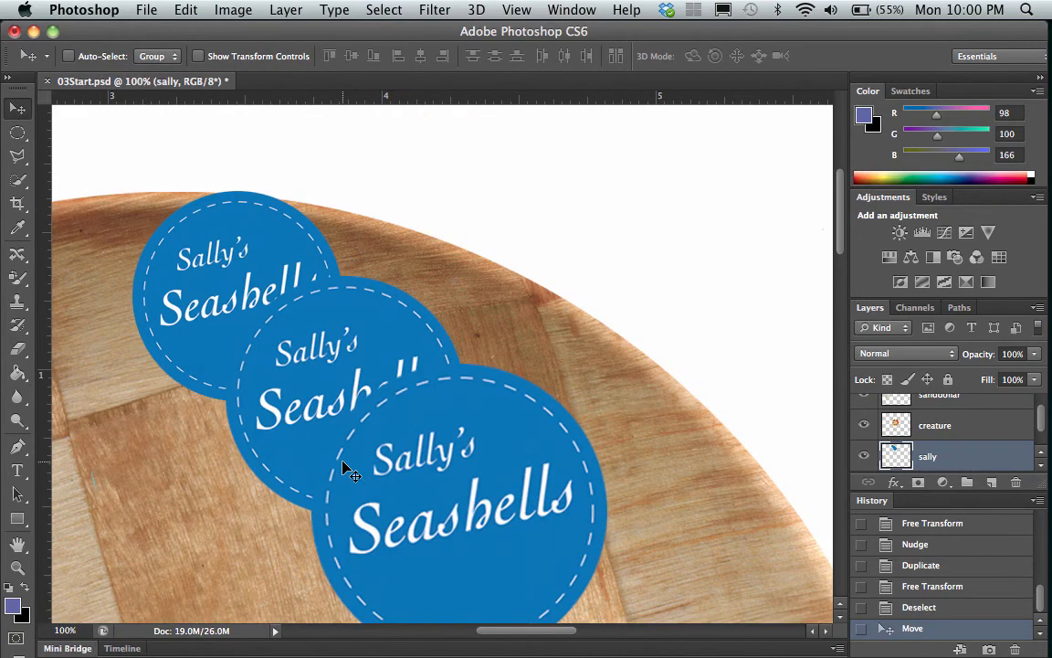
{"action": "scroll", "coordinate": [291, 448], "scroll_direction": "left", "scroll_amount": 5}
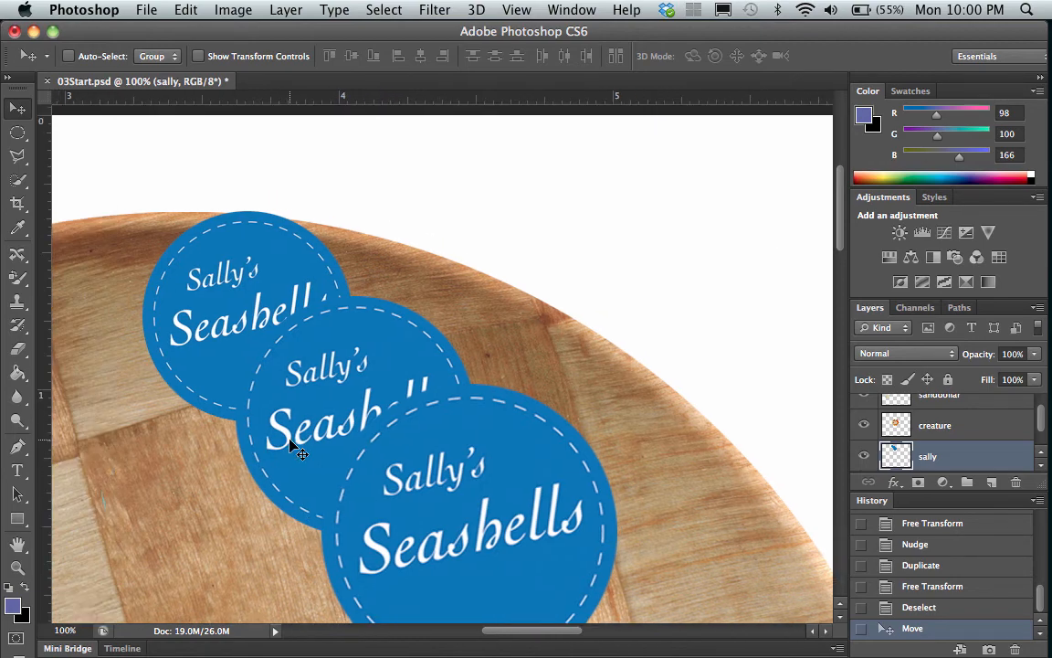
{"action": "left_click_drag", "start_coordinate": [461, 394], "coordinate": [404, 411]}
{"action": "scroll", "coordinate": [477, 395], "scroll_direction": "down", "scroll_amount": 6}
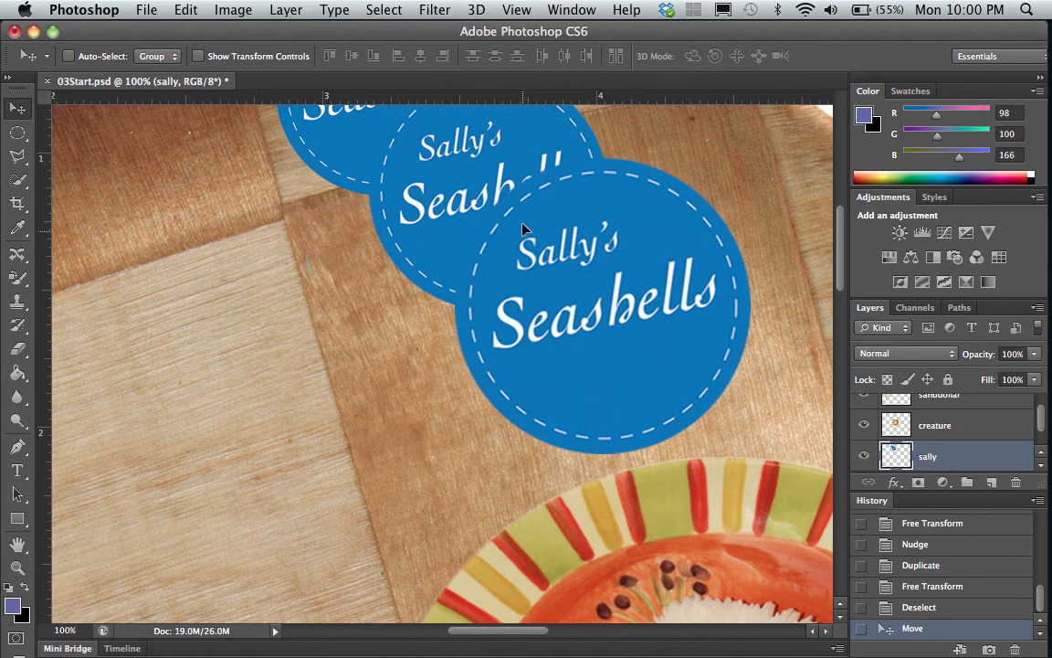
{"action": "mouse_move", "coordinate": [523, 229]}
{"action": "left_mouse_down"}
{"action": "mouse_move", "coordinate": [575, 306]}
{"action": "mouse_move", "coordinate": [445, 206]}
{"action": "mouse_move", "coordinate": [567, 322]}
{"action": "mouse_move", "coordinate": [447, 233]}
{"action": "mouse_move", "coordinate": [512, 233]}
{"action": "left_mouse_up"}
{"action": "scroll", "coordinate": [471, 254], "scroll_direction": "up", "scroll_amount": 5}
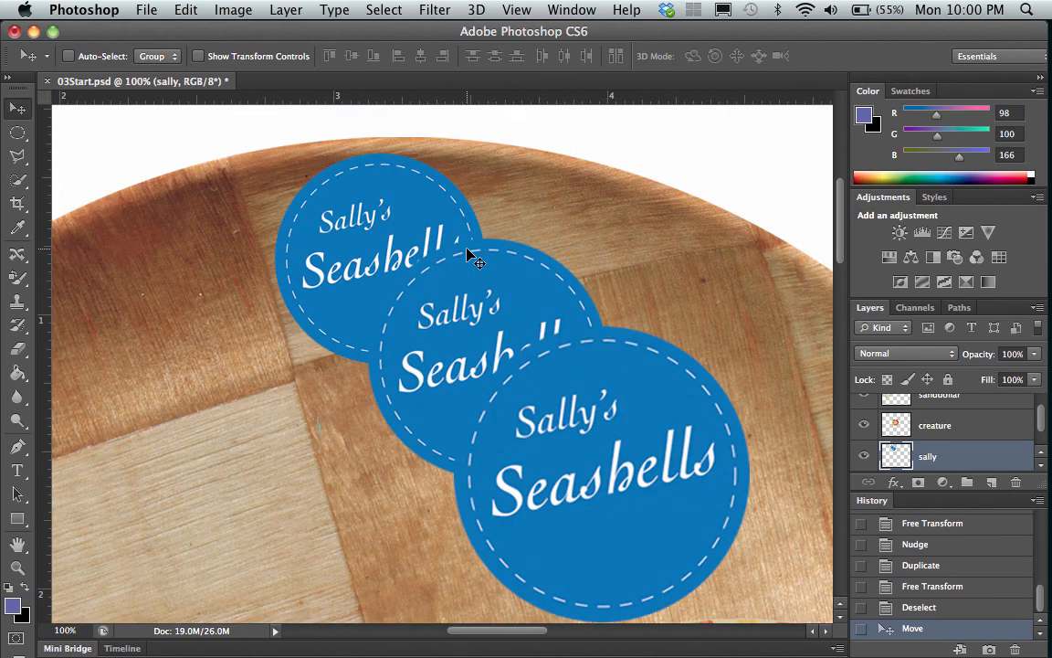
{"action": "left_click_drag", "start_coordinate": [467, 347], "coordinate": [464, 357]}
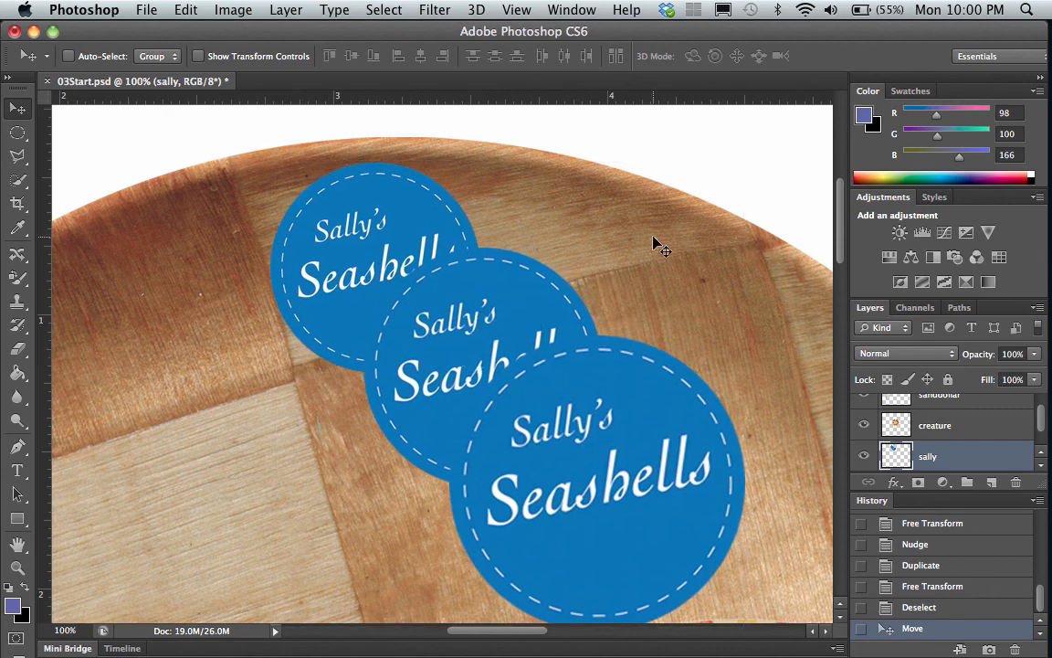